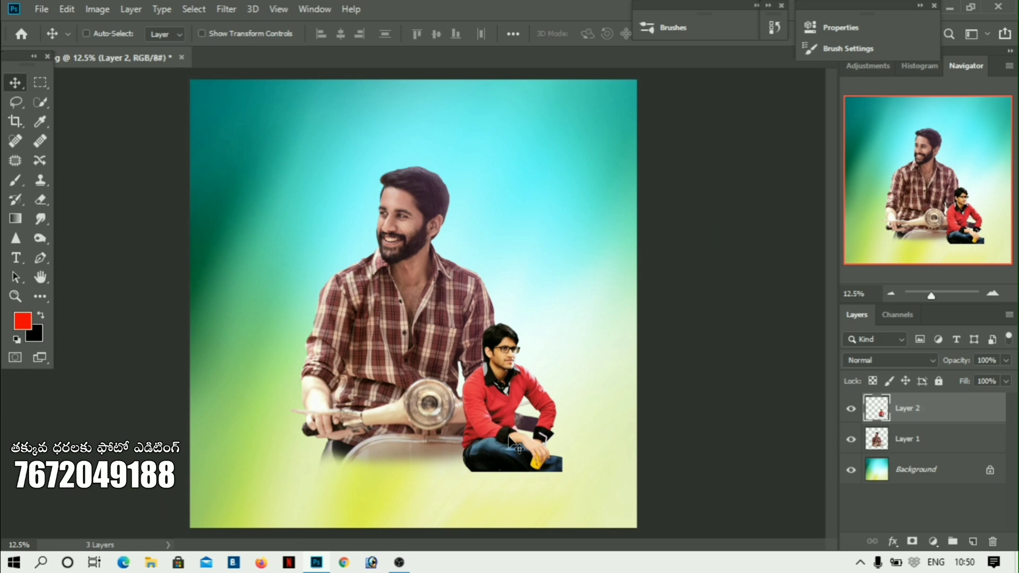
Step: Reposition the scooter rider in the lower centre of the canvas and stack the red-sweater man's layer above it
{"action": "left_click_drag", "start_coordinate": [624, 460], "coordinate": [618, 493]}
{"action": "left_click", "coordinate": [908, 439]}
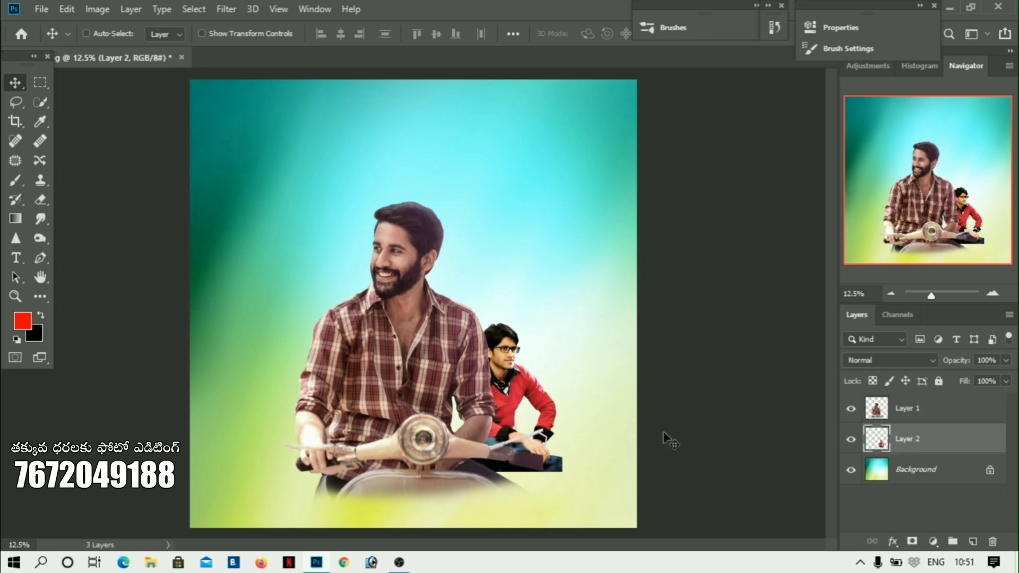
{"action": "left_click_drag", "start_coordinate": [664, 437], "coordinate": [699, 481]}
{"action": "left_click_drag", "start_coordinate": [907, 439], "coordinate": [906, 397]}
{"action": "left_click_drag", "start_coordinate": [659, 488], "coordinate": [639, 471]}
{"action": "left_click", "coordinate": [908, 439]}
{"action": "left_click_drag", "start_coordinate": [552, 478], "coordinate": [570, 462]}
Step: Soften the bottom of the red-sweater man with the Eraser and move him in front of the scooter rider's arm at lower left
{"action": "key", "text": "e"}
{"action": "key", "text": "alt+bracketright"}
{"action": "mouse_move", "coordinate": [471, 511]}
{"action": "left_mouse_down"}
{"action": "mouse_move", "coordinate": [591, 493]}
{"action": "mouse_move", "coordinate": [538, 514]}
{"action": "left_mouse_up"}
{"action": "key", "text": "v"}
{"action": "mouse_move", "coordinate": [470, 485]}
{"action": "left_mouse_down"}
{"action": "mouse_move", "coordinate": [528, 503]}
{"action": "mouse_move", "coordinate": [300, 503]}
{"action": "left_mouse_up"}
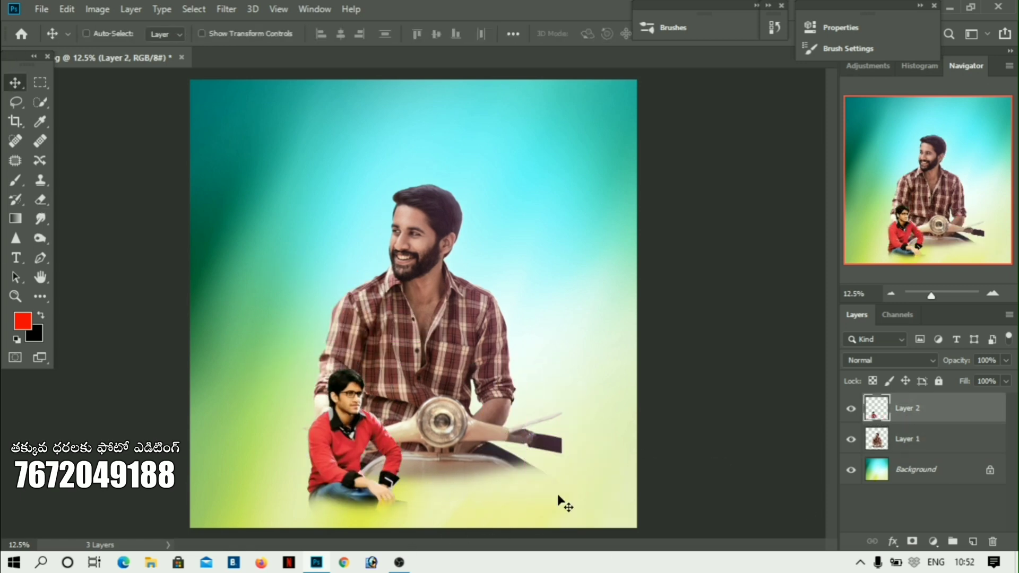
{"action": "key", "text": "o"}
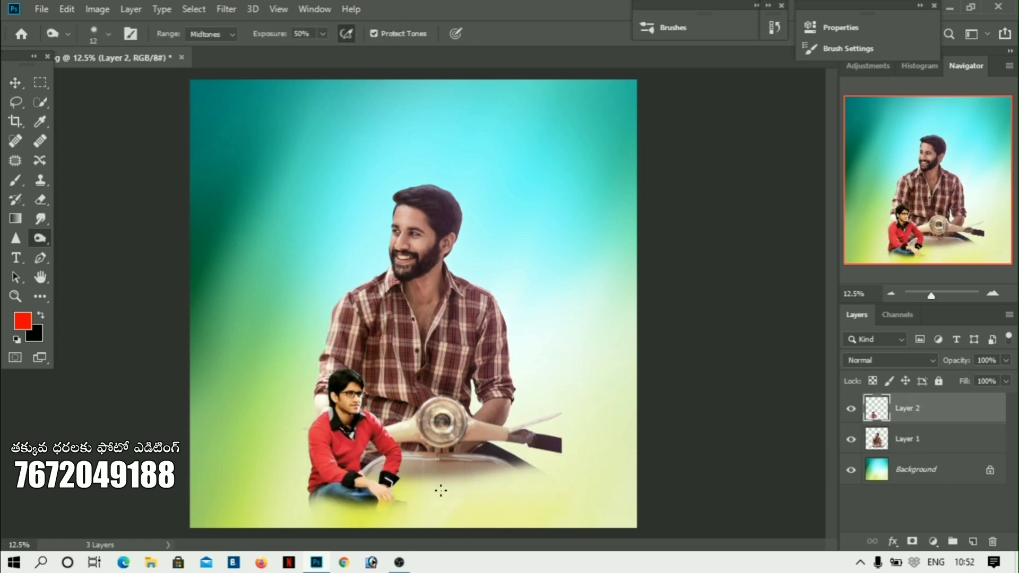
{"action": "key", "text": "ctrl+o"}
{"action": "double_click", "coordinate": [197, 130]}
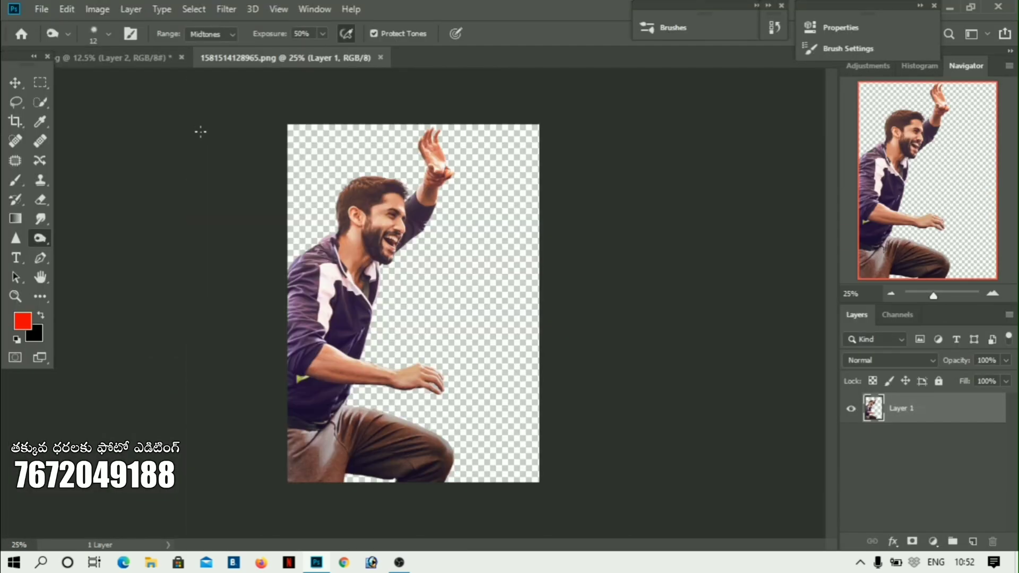
{"action": "left_click_drag", "start_coordinate": [286, 57], "coordinate": [372, 209]}
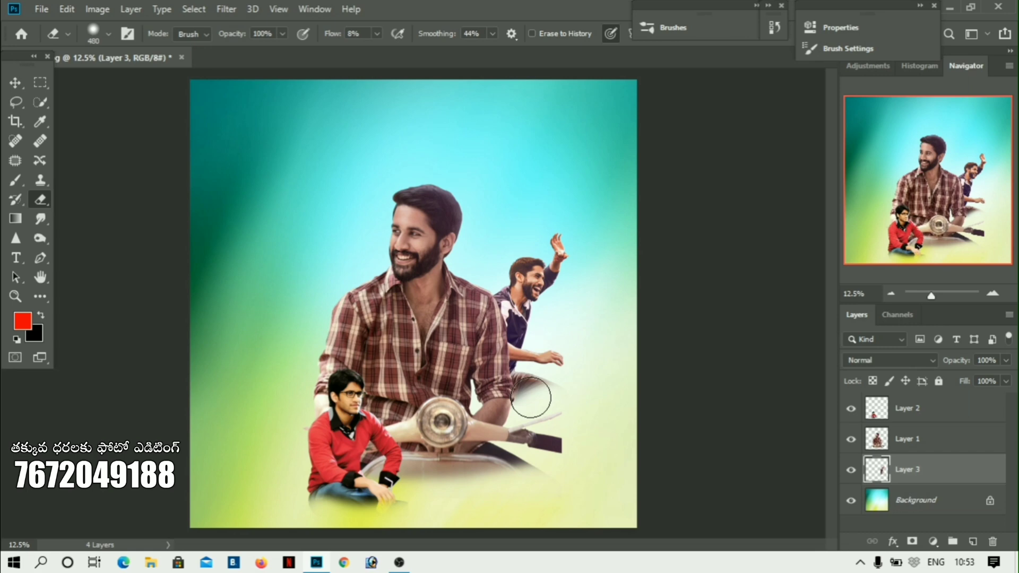
{"action": "left_click", "coordinate": [12, 87]}
{"action": "key", "text": "ctrl+o"}
{"action": "double_click", "coordinate": [499, 139]}
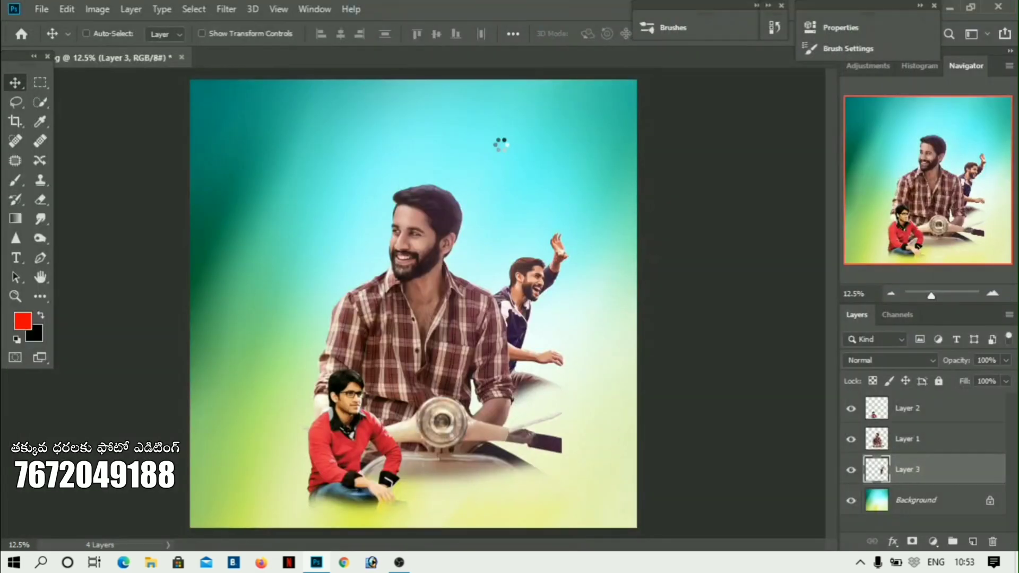
{"action": "left_click_drag", "start_coordinate": [290, 57], "coordinate": [371, 408]}
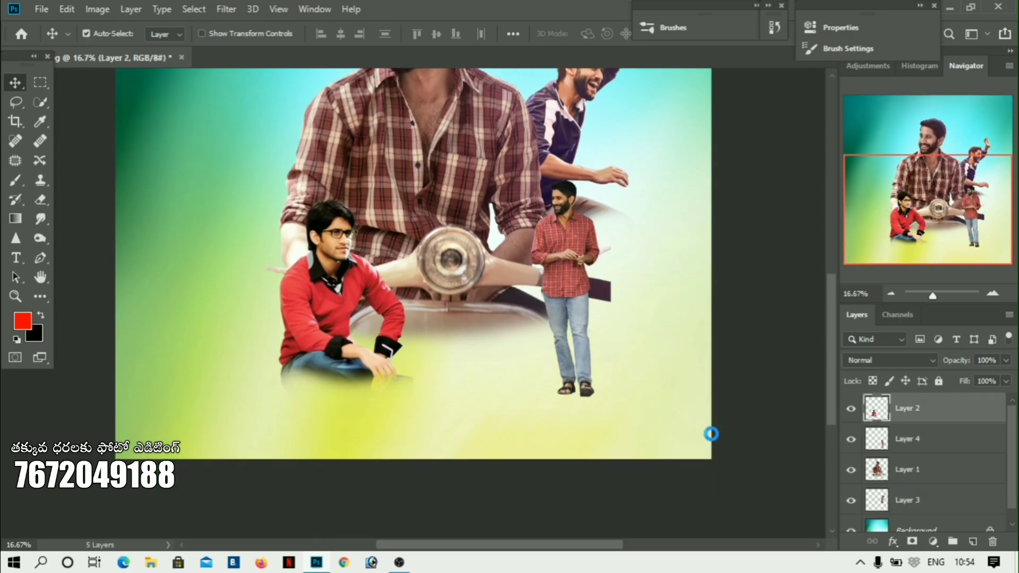
Step: Add the motorcycle rider cutout beside the red-sweater man and stack its layer directly below Layer 2
{"action": "key", "text": "ctrl+o"}
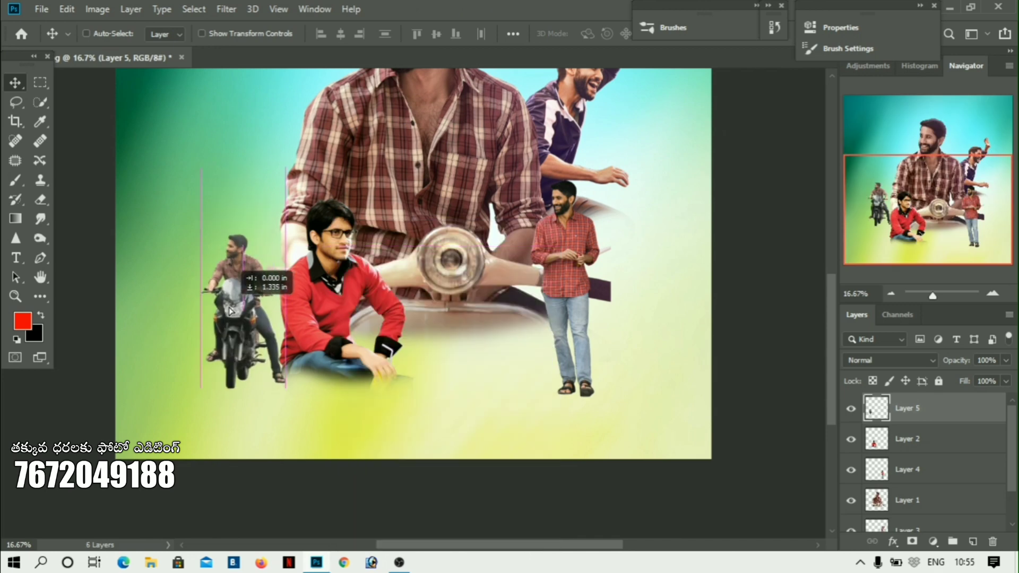
{"action": "mouse_move", "coordinate": [228, 276]}
{"action": "left_mouse_down"}
{"action": "mouse_move", "coordinate": [212, 228]}
{"action": "mouse_move", "coordinate": [228, 257]}
{"action": "mouse_move", "coordinate": [214, 267]}
{"action": "left_mouse_up"}
{"action": "key", "text": "Return"}
{"action": "left_click_drag", "start_coordinate": [907, 409], "coordinate": [905, 455]}
{"action": "left_click_drag", "start_coordinate": [218, 312], "coordinate": [273, 276]}
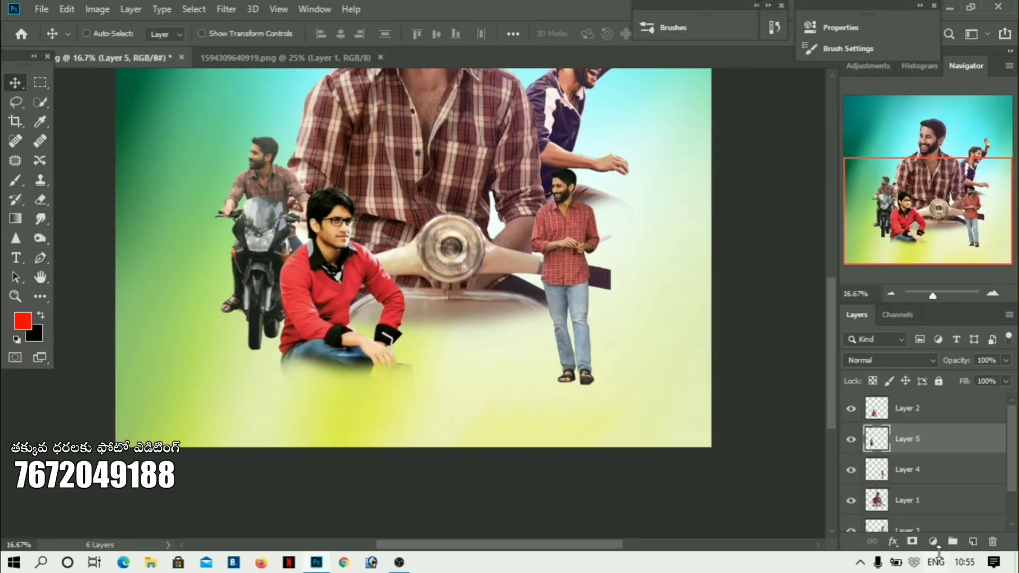
Step: Bring the backpack man from 1594309640919.png into the collage, enlarge him to about 121% and place him over the scooter's right handlebar
{"action": "left_click_drag", "start_coordinate": [319, 57], "coordinate": [618, 353]}
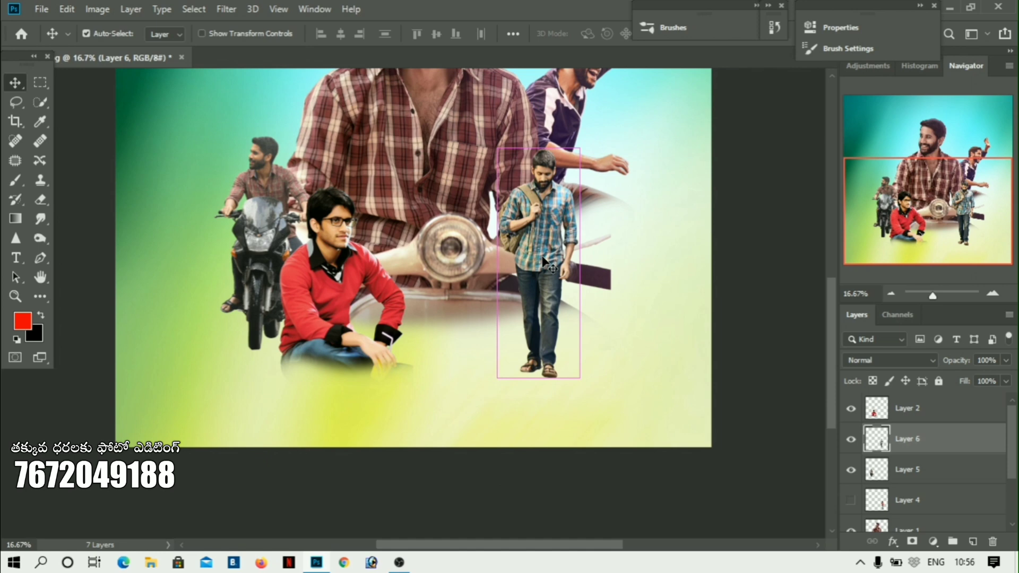
{"action": "left_click_drag", "start_coordinate": [576, 227], "coordinate": [626, 118]}
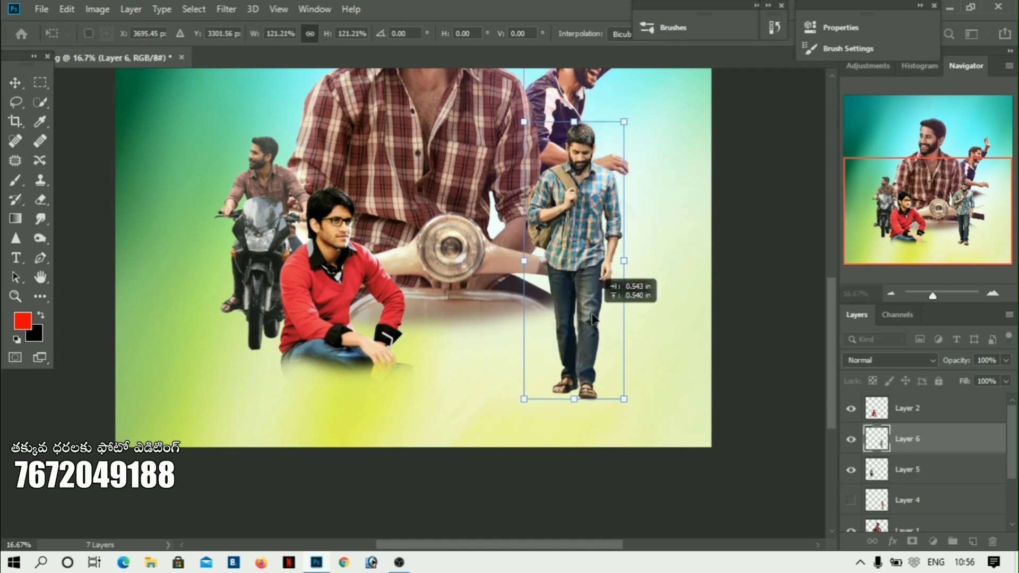
{"action": "key", "text": "Return"}
{"action": "left_click_drag", "start_coordinate": [511, 264], "coordinate": [518, 263]}
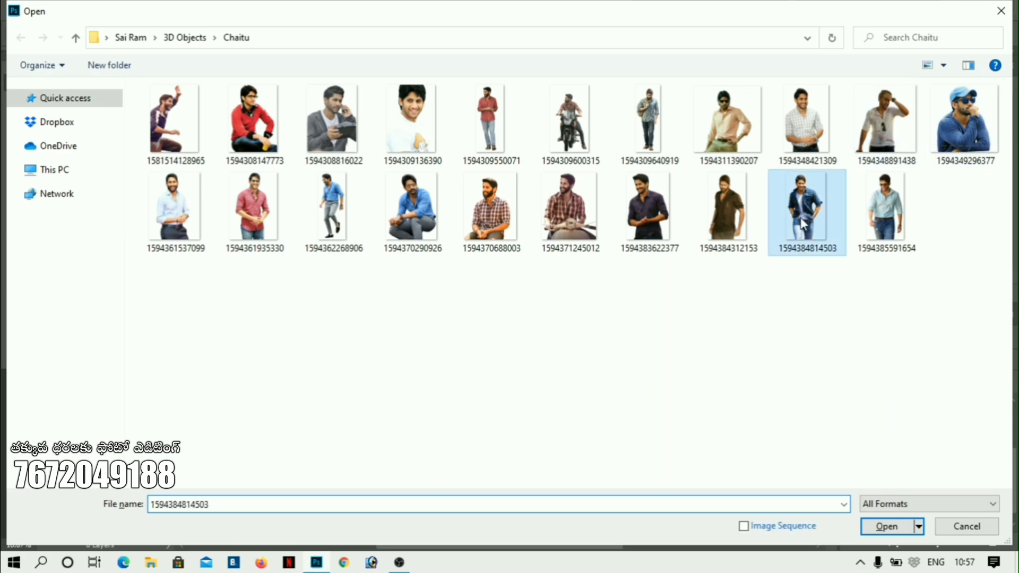
{"action": "double_click", "coordinate": [803, 225]}
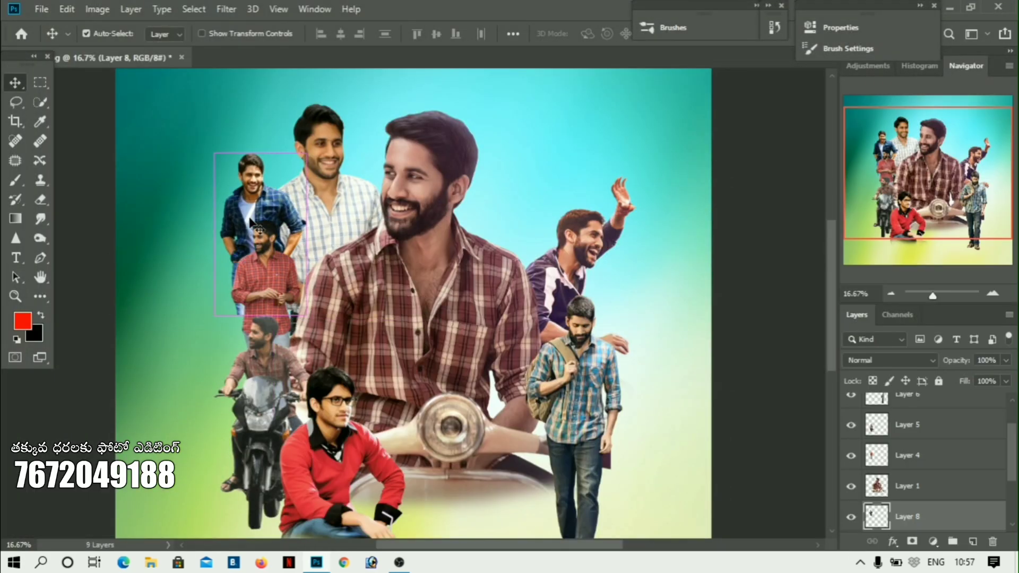
{"action": "key", "text": "ctrl+t"}
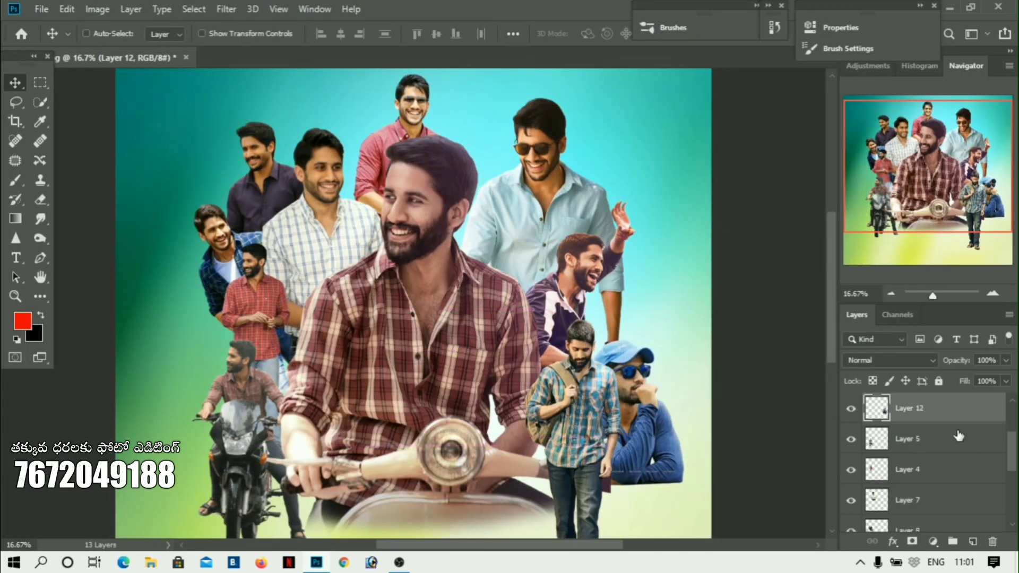
Step: Adjust the blue-cap man's position behind the backpack man and fade his lower edge with an enlarged soft Eraser
{"action": "left_click_drag", "start_coordinate": [645, 424], "coordinate": [645, 418]}
{"action": "key", "text": "e"}
{"action": "right_click", "coordinate": [662, 473]}
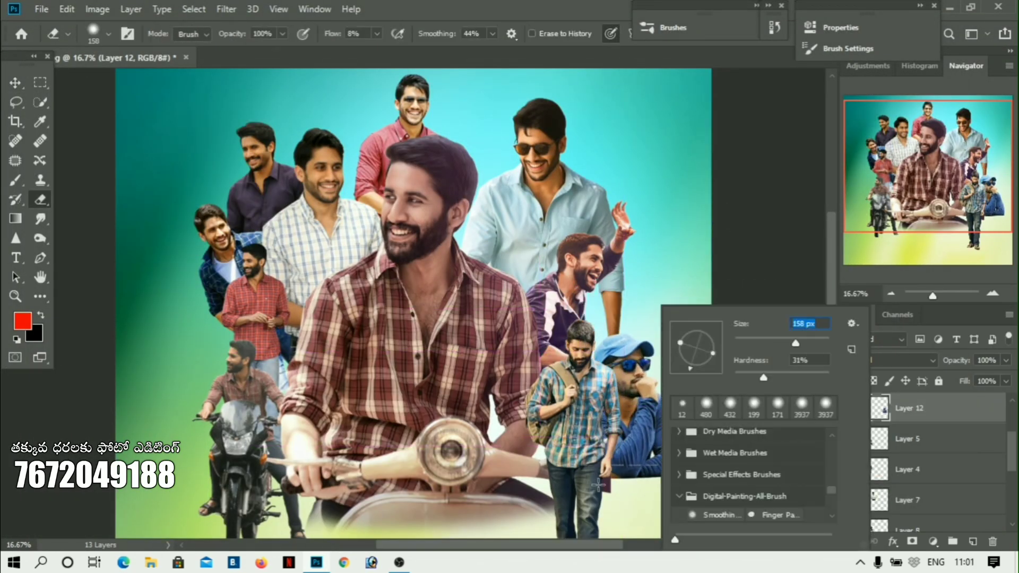
{"action": "right_click", "coordinate": [678, 473]}
{"action": "left_click", "coordinate": [824, 343]}
{"action": "mouse_move", "coordinate": [622, 482]}
{"action": "left_mouse_down"}
{"action": "mouse_move", "coordinate": [656, 482]}
{"action": "mouse_move", "coordinate": [675, 459]}
{"action": "mouse_move", "coordinate": [649, 451]}
{"action": "left_mouse_up"}
Step: Scale the backpack man on Layer 6 down to about 85% and move him up and slightly left
{"action": "left_click", "coordinate": [15, 83]}
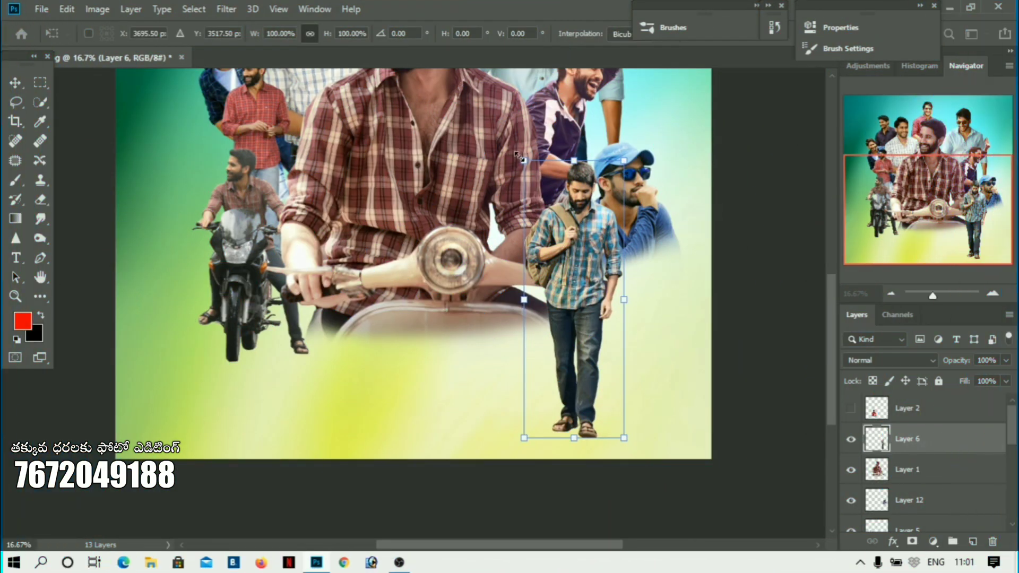
{"action": "left_click_drag", "start_coordinate": [520, 157], "coordinate": [537, 199]}
{"action": "left_click_drag", "start_coordinate": [587, 277], "coordinate": [571, 235]}
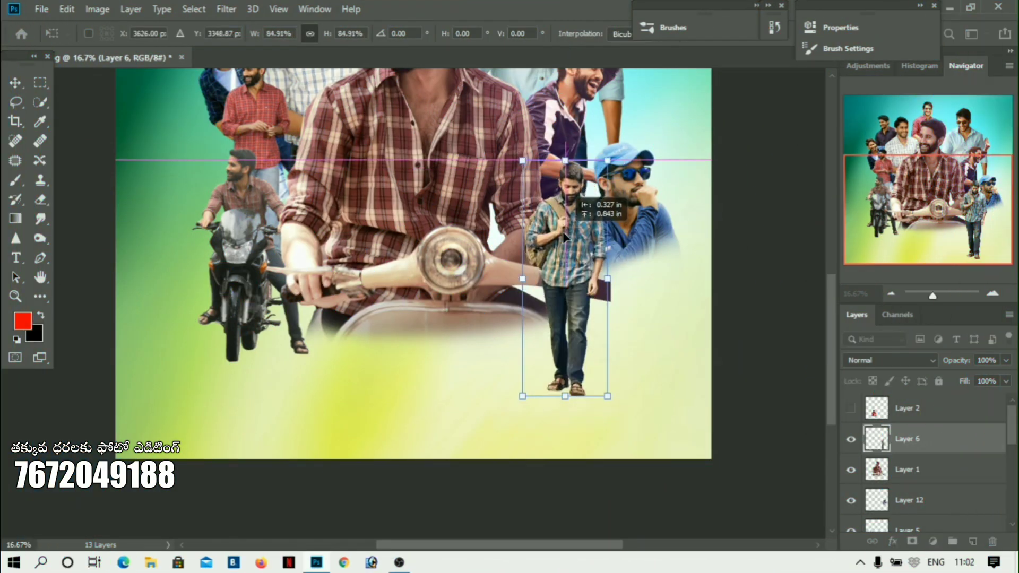
{"action": "key", "text": "Return"}
Step: Show Layer 2 again and shift the backpack man slightly right and down
{"action": "scroll", "coordinate": [546, 265], "scroll_direction": "up", "scroll_amount": 5}
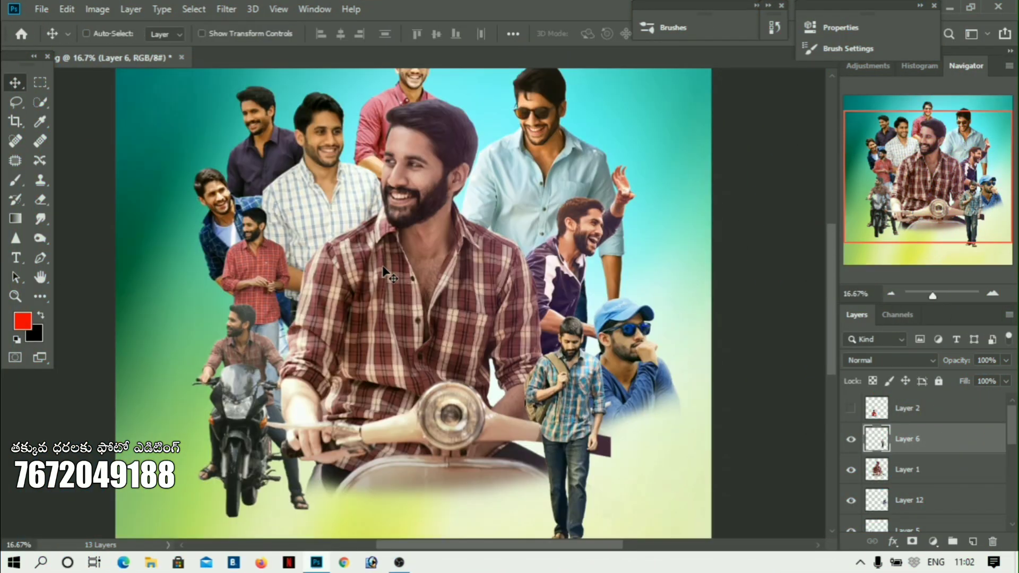
{"action": "scroll", "coordinate": [792, 350], "scroll_direction": "up", "scroll_amount": 1}
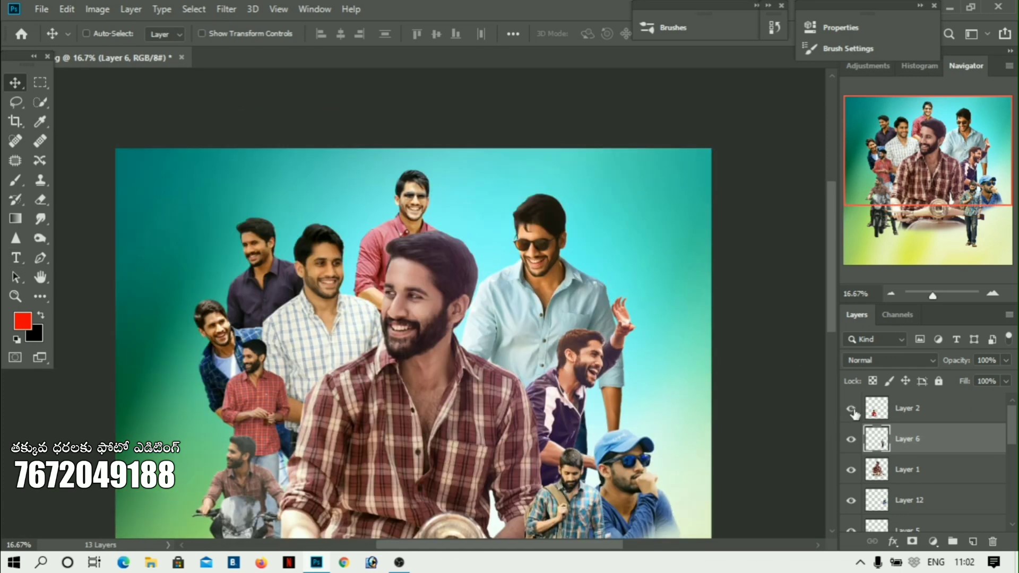
{"action": "scroll", "coordinate": [371, 345], "scroll_direction": "down", "scroll_amount": 5}
{"action": "left_click_drag", "start_coordinate": [328, 378], "coordinate": [332, 375]}
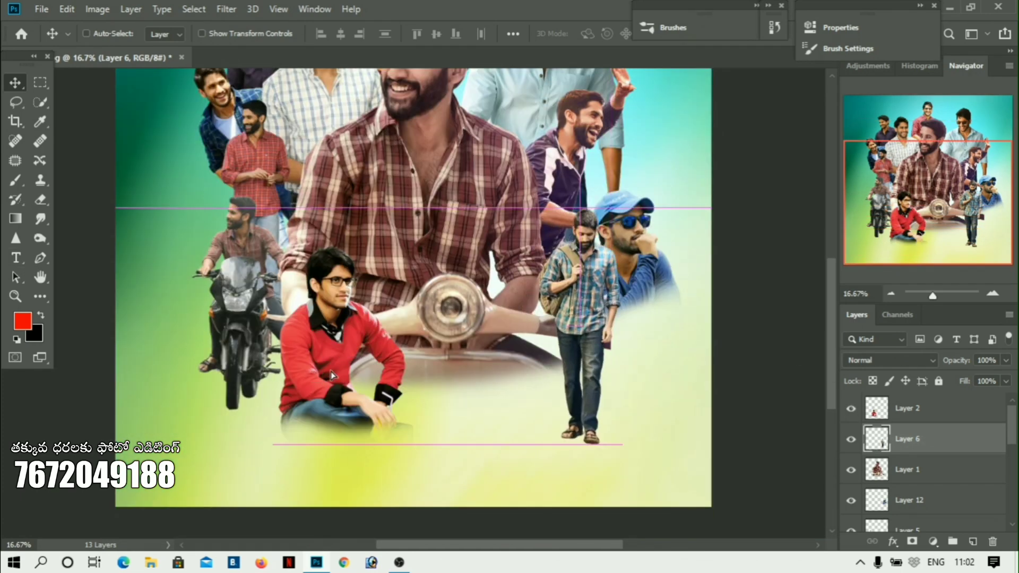
Step: Move the red-sweater man on Layer 2 left toward the motorcycle and fade his legs further with the Eraser
{"action": "left_click", "coordinate": [924, 416]}
{"action": "left_click_drag", "start_coordinate": [399, 390], "coordinate": [365, 389]}
{"action": "scroll", "coordinate": [383, 403], "scroll_direction": "down", "scroll_amount": 1}
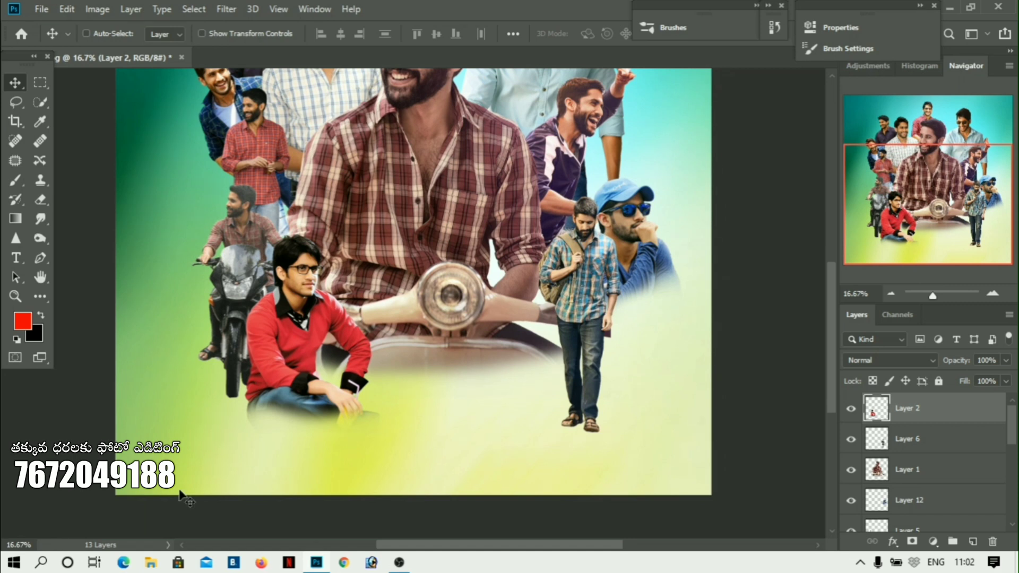
{"action": "left_click", "coordinate": [43, 200]}
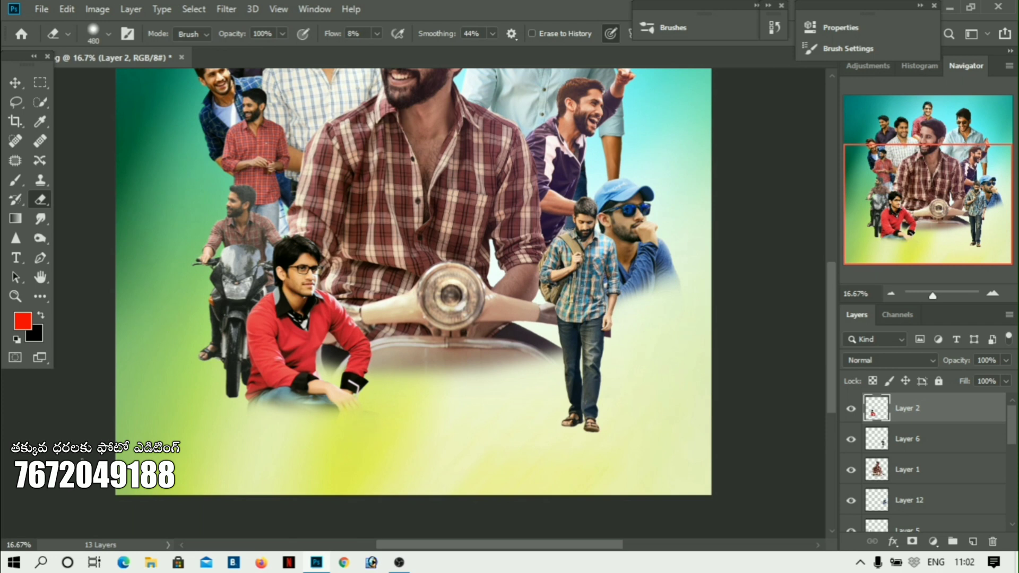
{"action": "left_click", "coordinate": [16, 83]}
{"action": "mouse_move", "coordinate": [344, 316]}
{"action": "left_mouse_down"}
{"action": "mouse_move", "coordinate": [344, 305]}
{"action": "mouse_move", "coordinate": [344, 316]}
{"action": "left_mouse_up"}
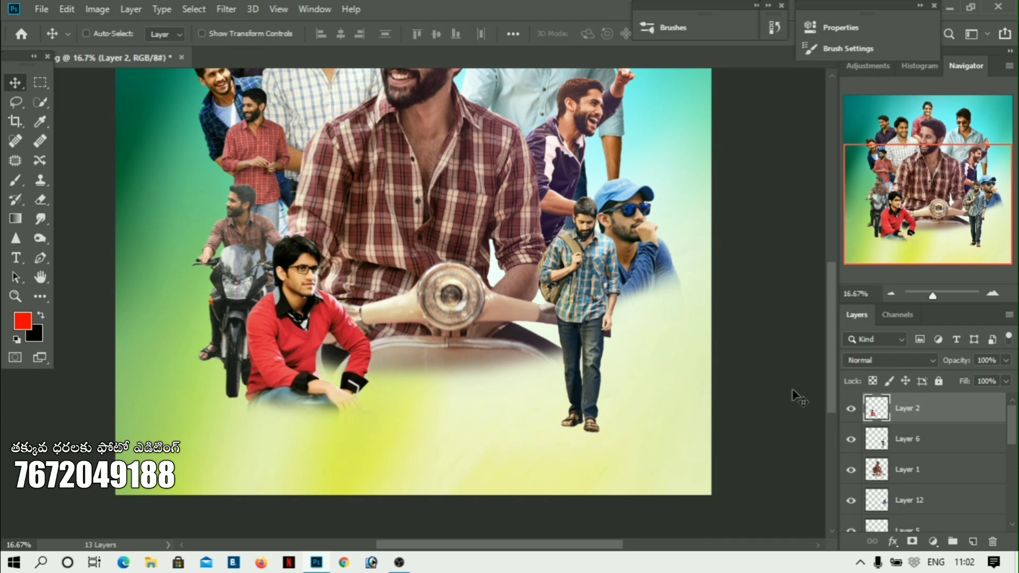
Step: Start a text layer below the red-sweater man and clear its placeholder text
{"action": "scroll", "coordinate": [797, 396], "scroll_direction": "down", "scroll_amount": 1}
{"action": "scroll", "coordinate": [902, 424], "scroll_direction": "down", "scroll_amount": 2}
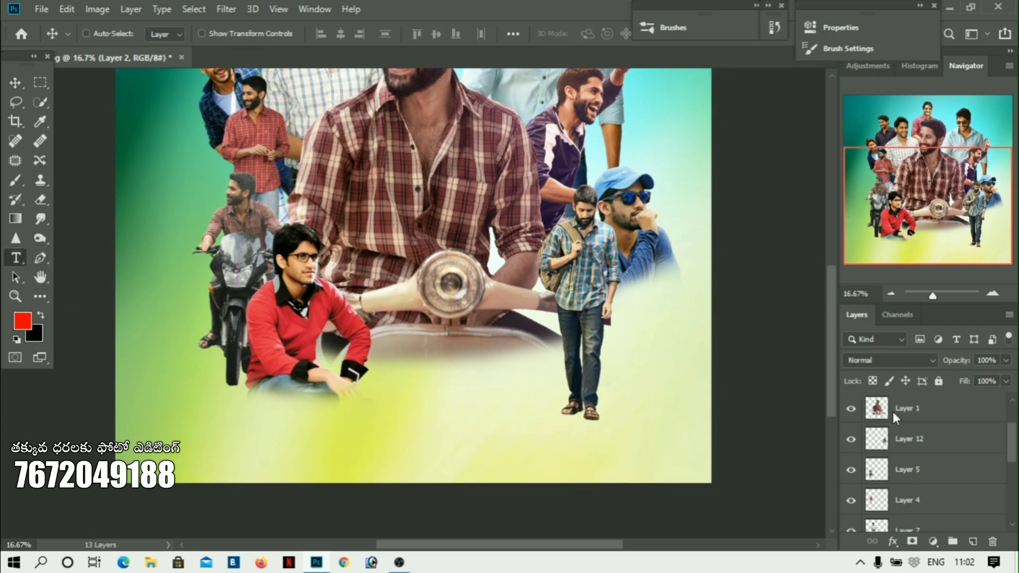
{"action": "scroll", "coordinate": [913, 419], "scroll_direction": "up", "scroll_amount": 2}
{"action": "scroll", "coordinate": [321, 458], "scroll_direction": "up", "scroll_amount": 1}
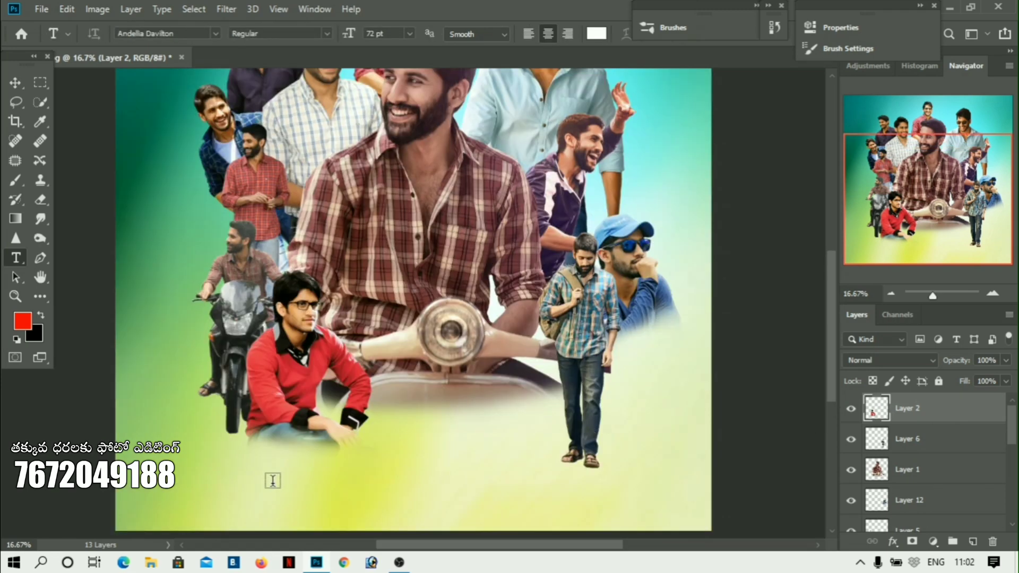
{"action": "left_click", "coordinate": [259, 482]}
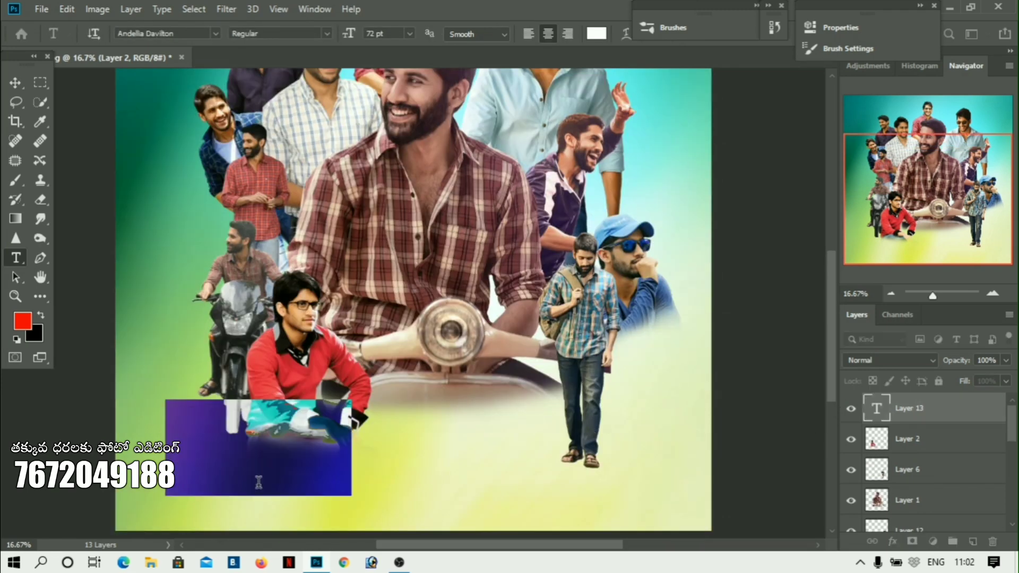
{"action": "key", "text": "BackSpace"}
{"action": "key", "text": "Caps_Lock"}
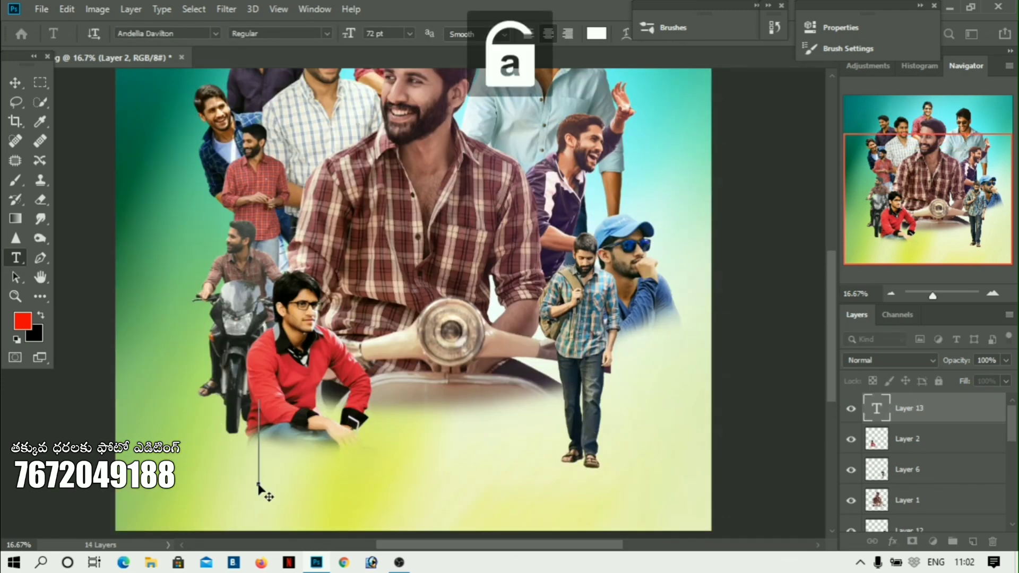
{"action": "key", "text": "BackSpace"}
{"action": "key", "text": "Caps_Lock"}
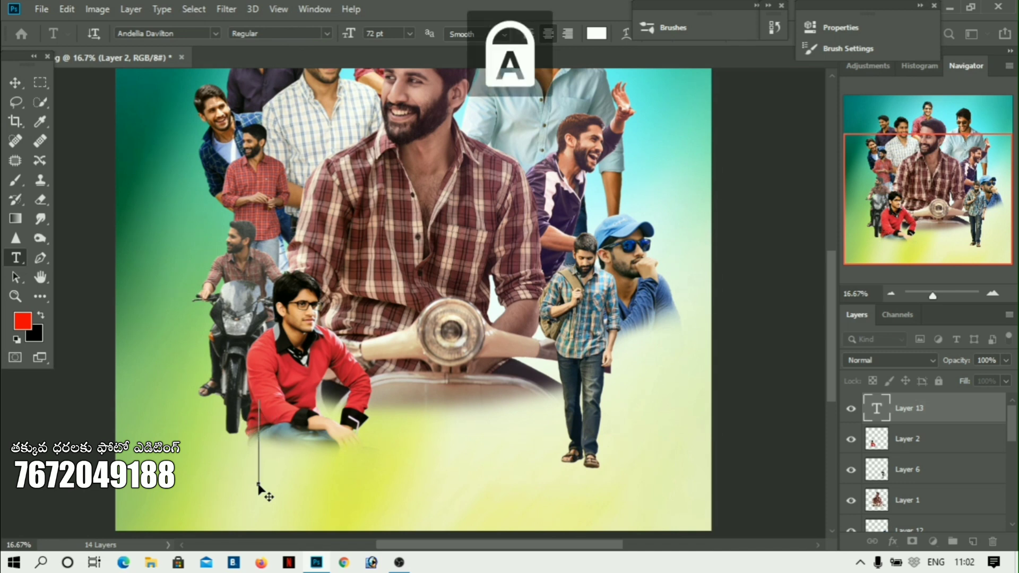
Step: Enter "Naga Chaitanya" as the title text
{"action": "type", "text": "N"}
{"action": "key", "text": "Caps_Lock"}
{"action": "type", "text": "aga"}
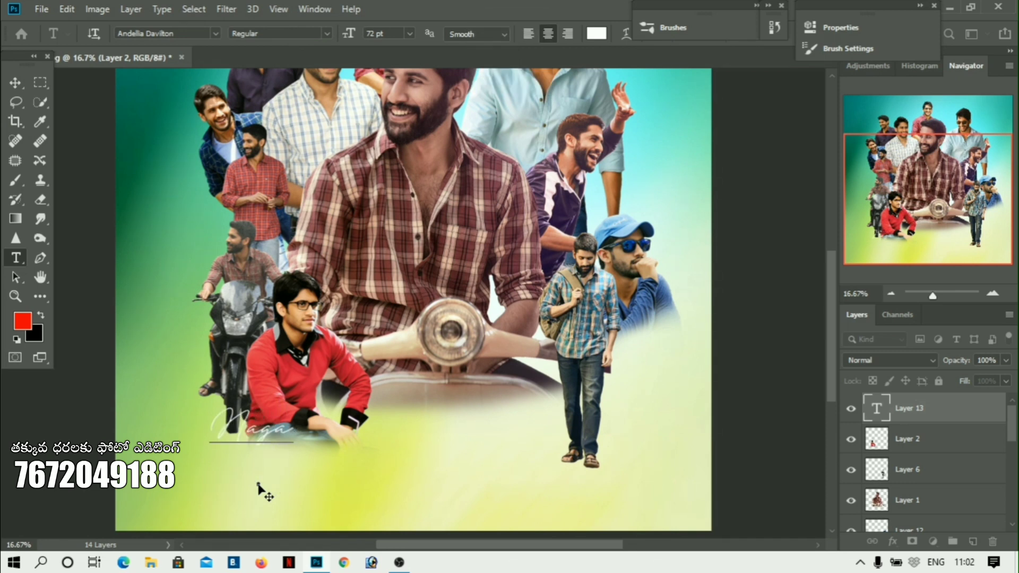
{"action": "key", "text": "Caps_Lock"}
{"action": "type", "text": "C"}
{"action": "key", "text": "Caps_Lock"}
{"action": "type", "text": "haita"}
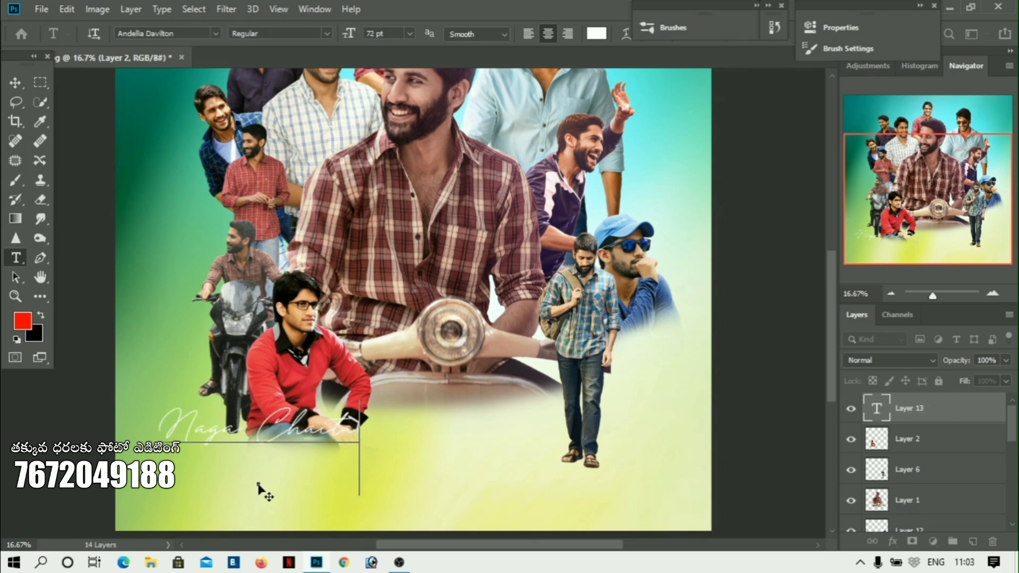
{"action": "type", "text": "nya"}
Step: Set the font of the whole title to Adolle Bright
{"action": "key", "text": "ctrl+a"}
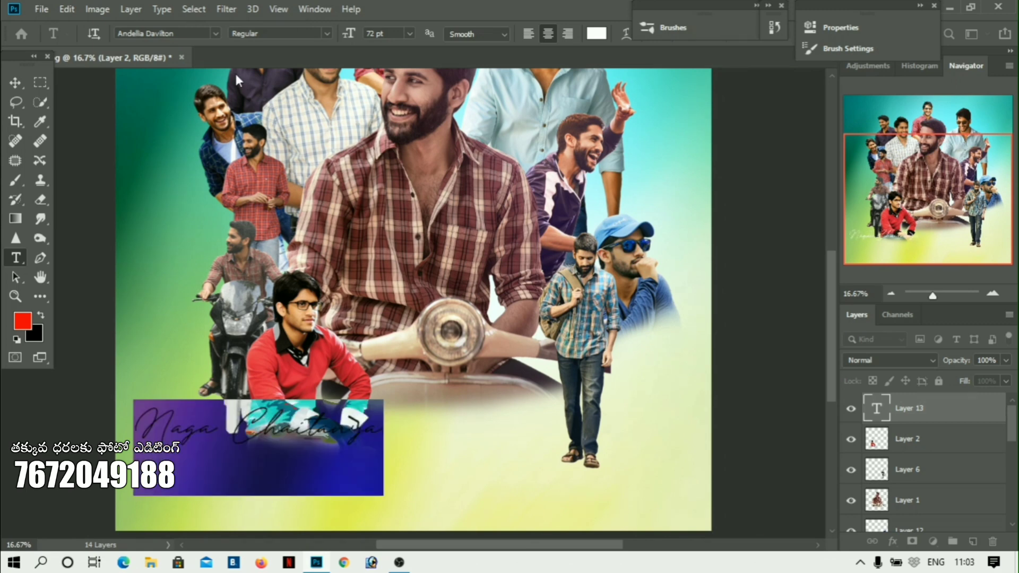
{"action": "left_click", "coordinate": [215, 33]}
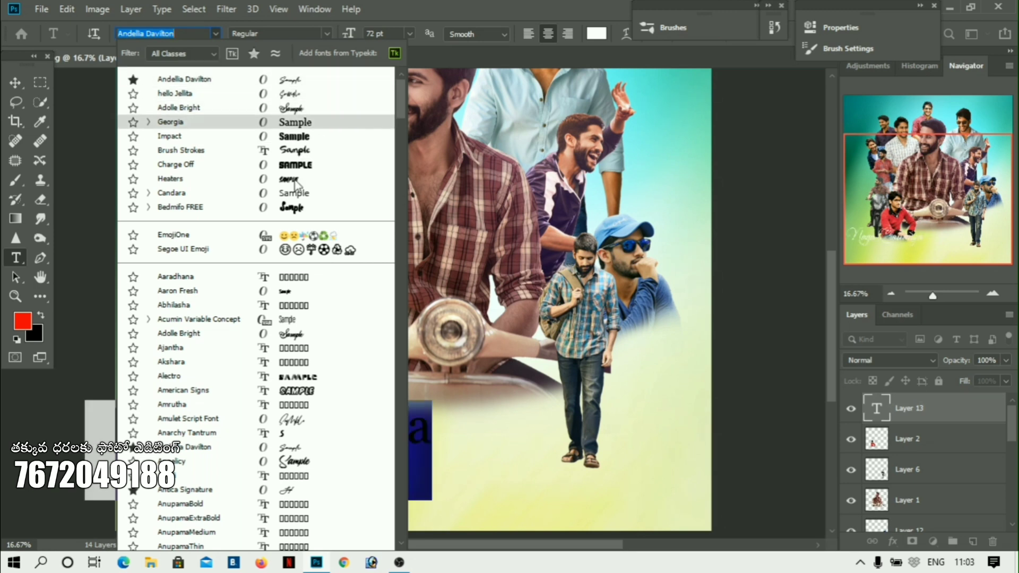
{"action": "left_click", "coordinate": [306, 339]}
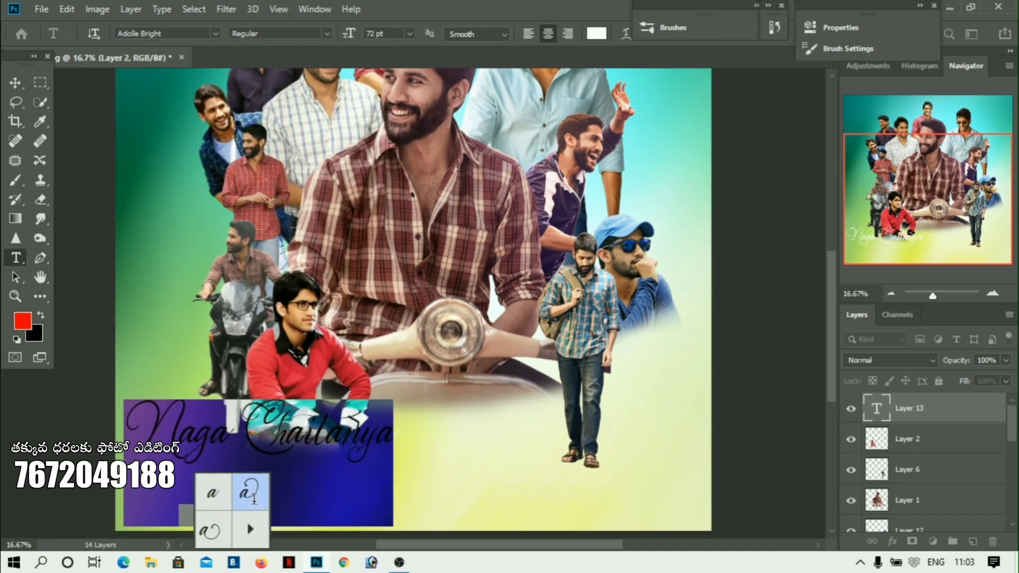
Step: Replace the first "a" in "Naga" with its swash alternate glyph and select the whole title text
{"action": "left_click", "coordinate": [253, 498]}
{"action": "left_click", "coordinate": [228, 496]}
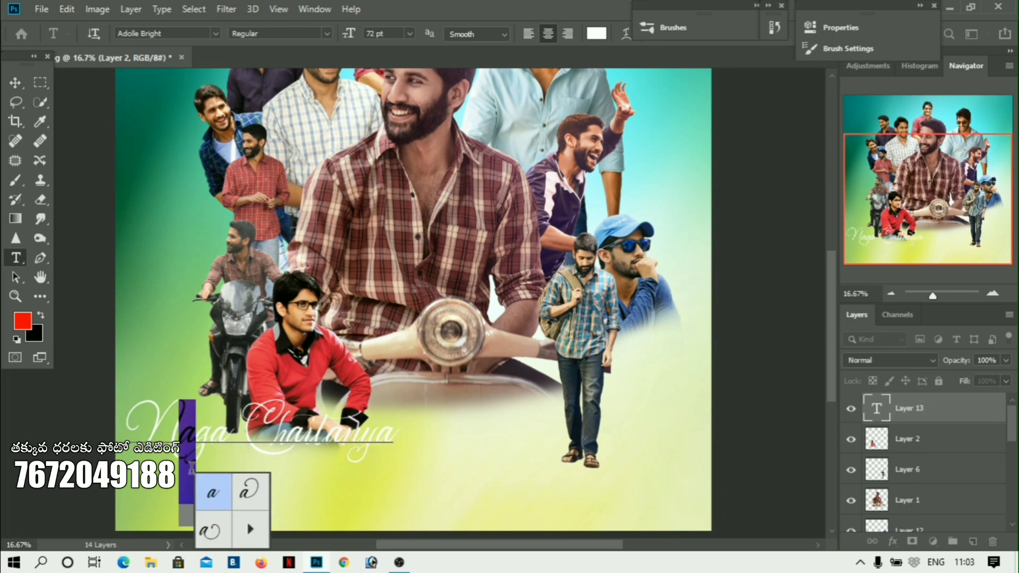
{"action": "left_click", "coordinate": [247, 491]}
{"action": "left_click_drag", "start_coordinate": [140, 413], "coordinate": [436, 461]}
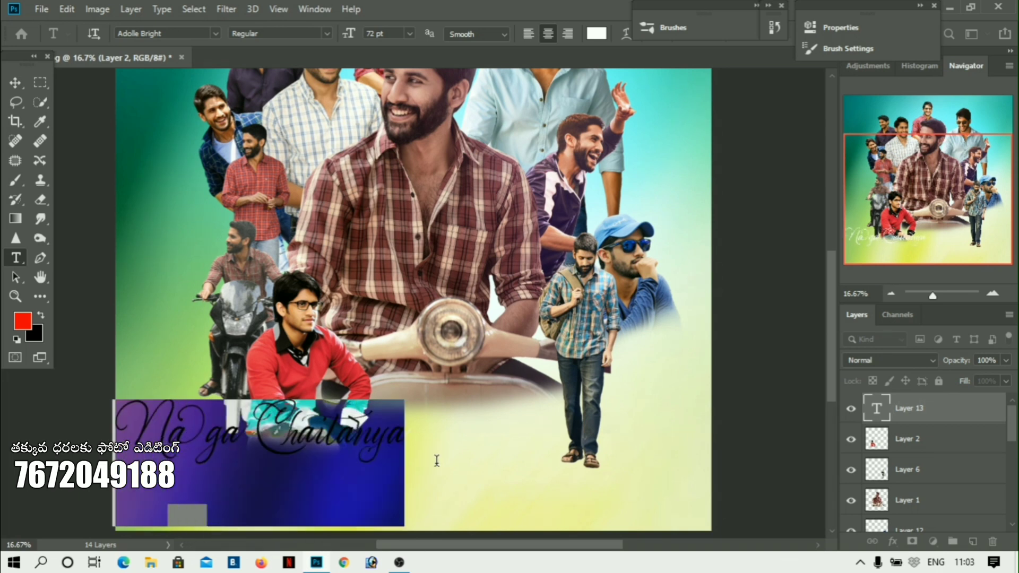
Step: Set the title text's anti-aliasing to Sharp and replace the swash "a" in "Naga" with the plain letter glyph
{"action": "right_click", "coordinate": [373, 441]}
{"action": "left_click", "coordinate": [416, 317]}
{"action": "mouse_move", "coordinate": [187, 514]}
{"action": "left_click", "coordinate": [261, 497]}
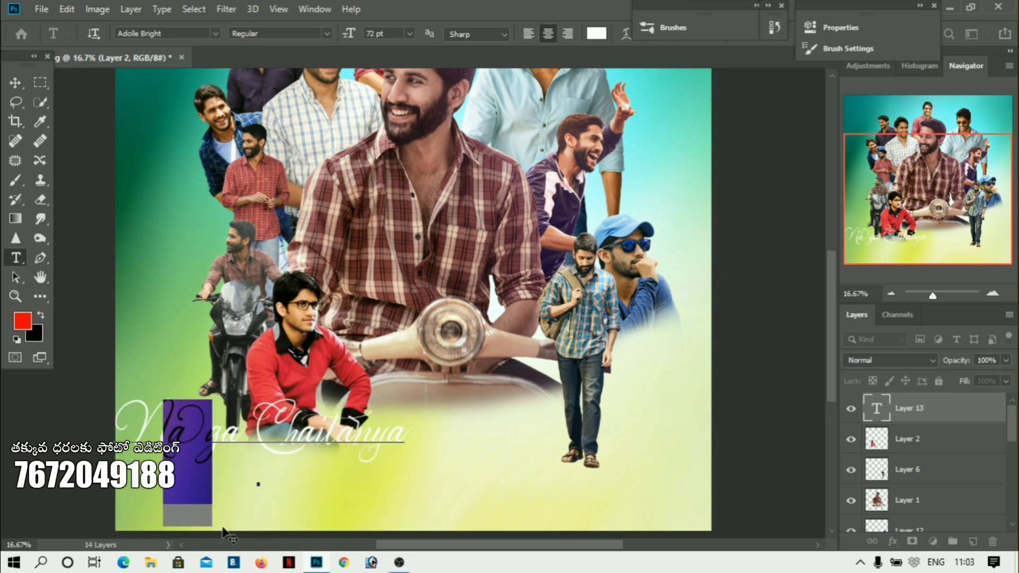
{"action": "left_click", "coordinate": [261, 489]}
{"action": "left_click", "coordinate": [224, 492]}
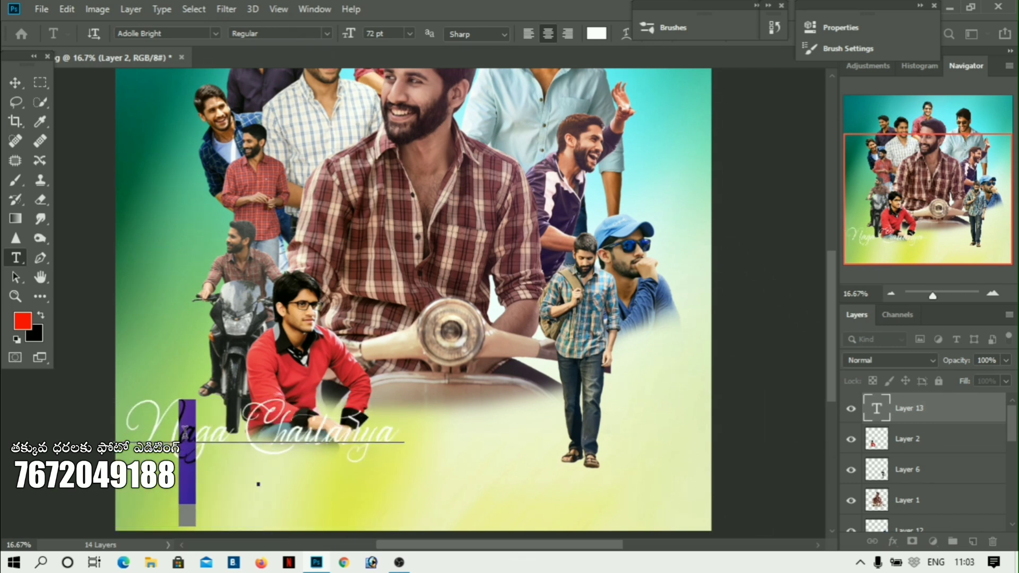
Step: Delete the capital "N" at the start of the title and enter "N" again
{"action": "left_click_drag", "start_coordinate": [166, 428], "coordinate": [90, 427]}
{"action": "key", "text": "BackSpace"}
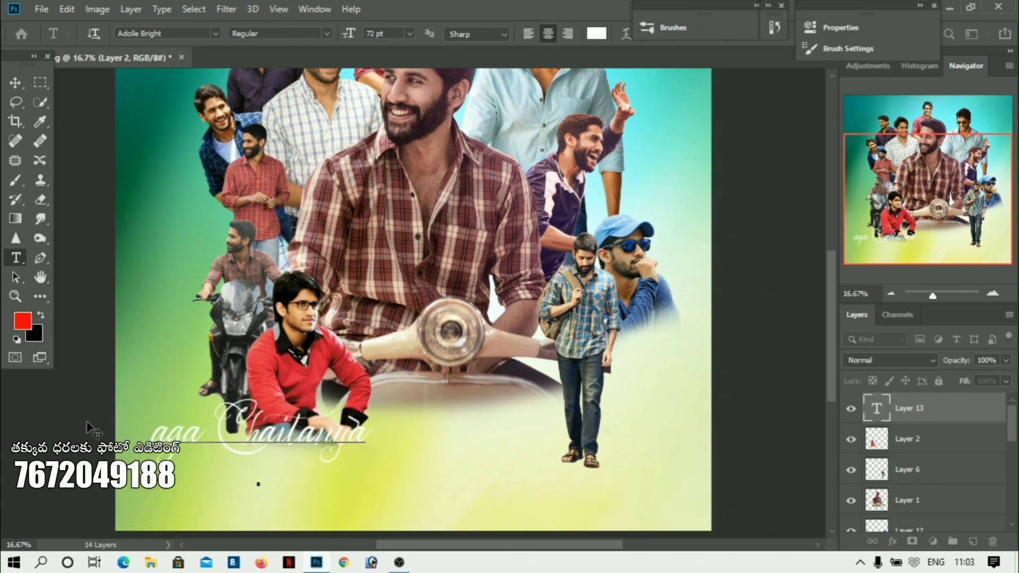
{"action": "type", "text": "N"}
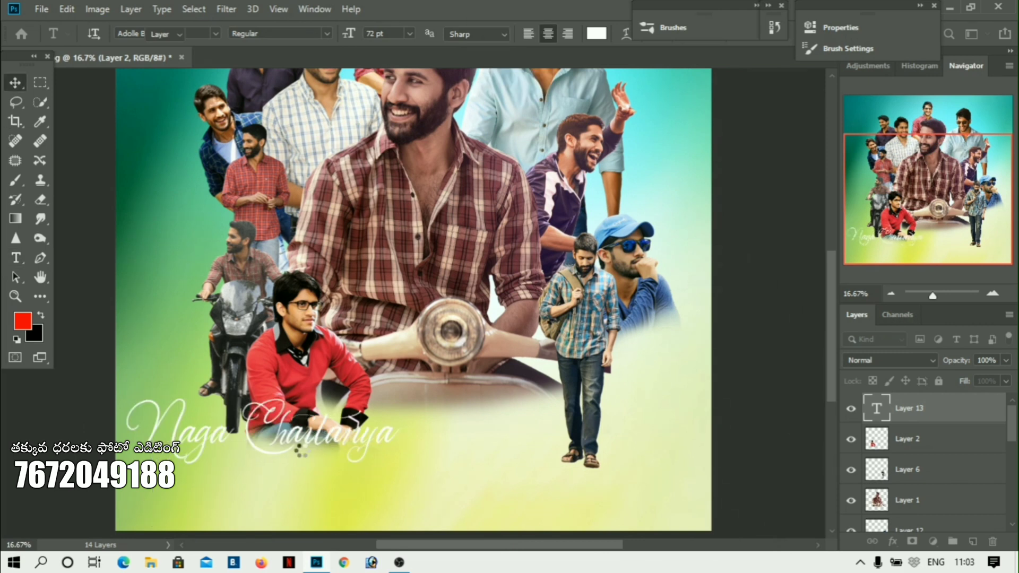
Step: Move the title to the bottom of the poster and enlarge it to span nearly the full poster width
{"action": "left_click_drag", "start_coordinate": [258, 437], "coordinate": [433, 489]}
{"action": "key", "text": "ctrl+t"}
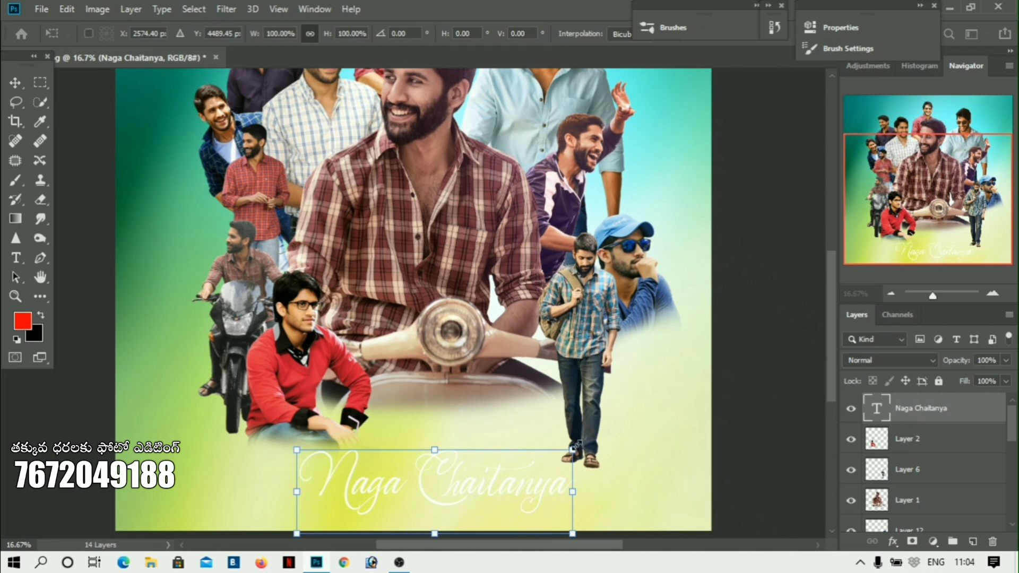
{"action": "left_click_drag", "start_coordinate": [576, 450], "coordinate": [618, 405]}
{"action": "left_click_drag", "start_coordinate": [295, 534], "coordinate": [167, 514]}
{"action": "left_click_drag", "start_coordinate": [382, 443], "coordinate": [388, 414]}
{"action": "key", "text": "Return"}
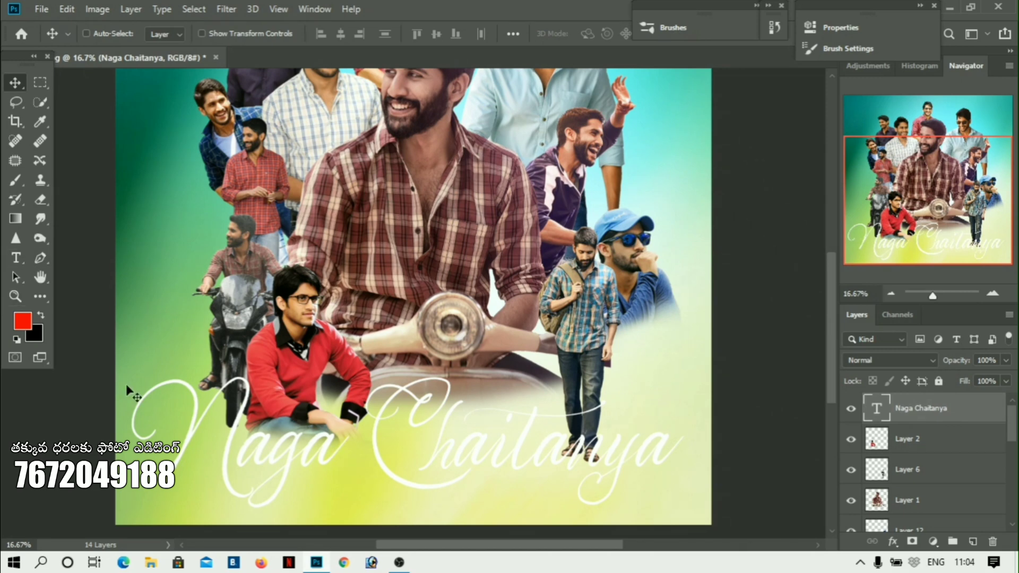
Step: Change the font of the whole title to Heaters
{"action": "left_click", "coordinate": [344, 429]}
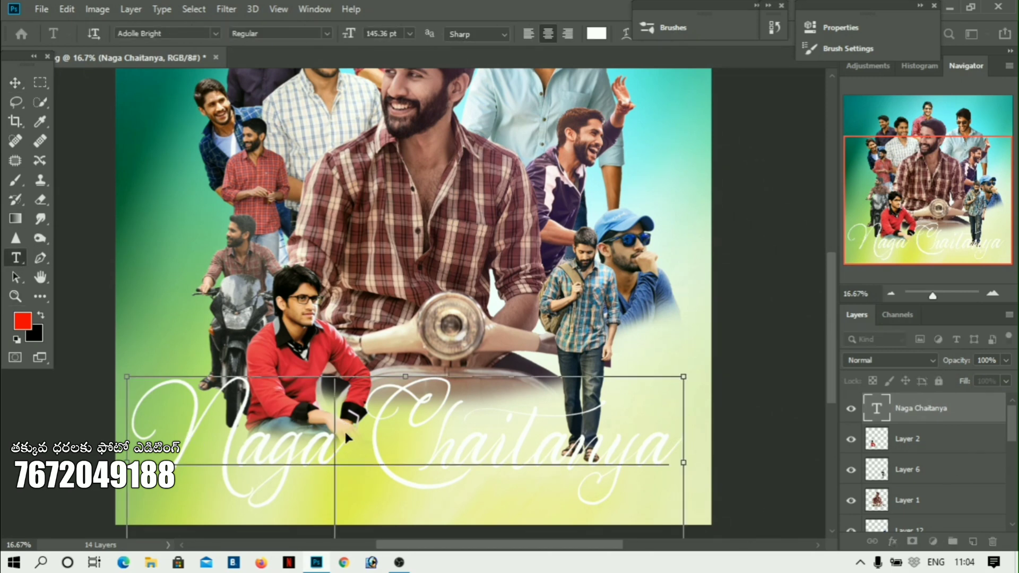
{"action": "key", "text": "ctrl+a"}
{"action": "left_click", "coordinate": [215, 33]}
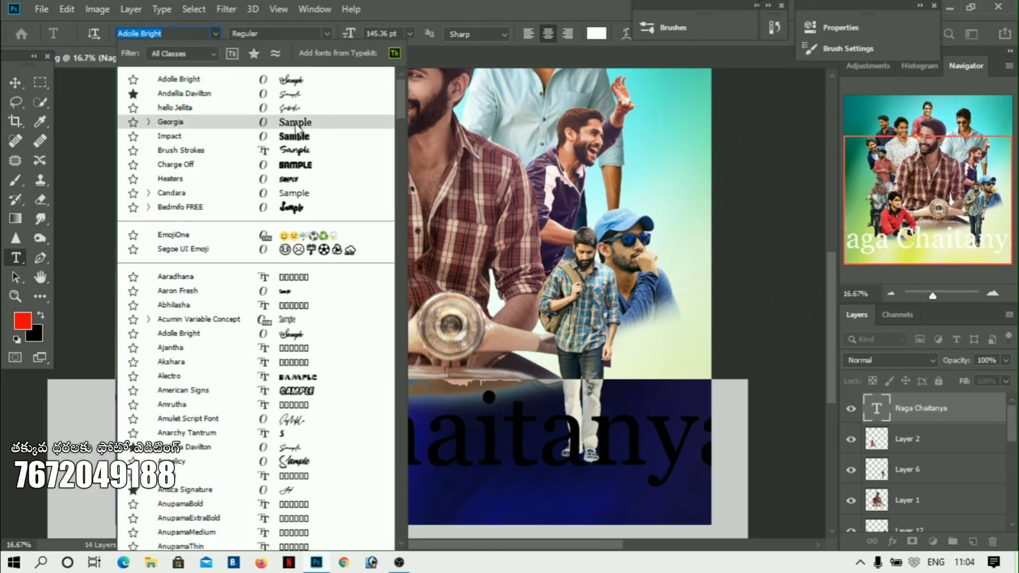
{"action": "left_click", "coordinate": [304, 180]}
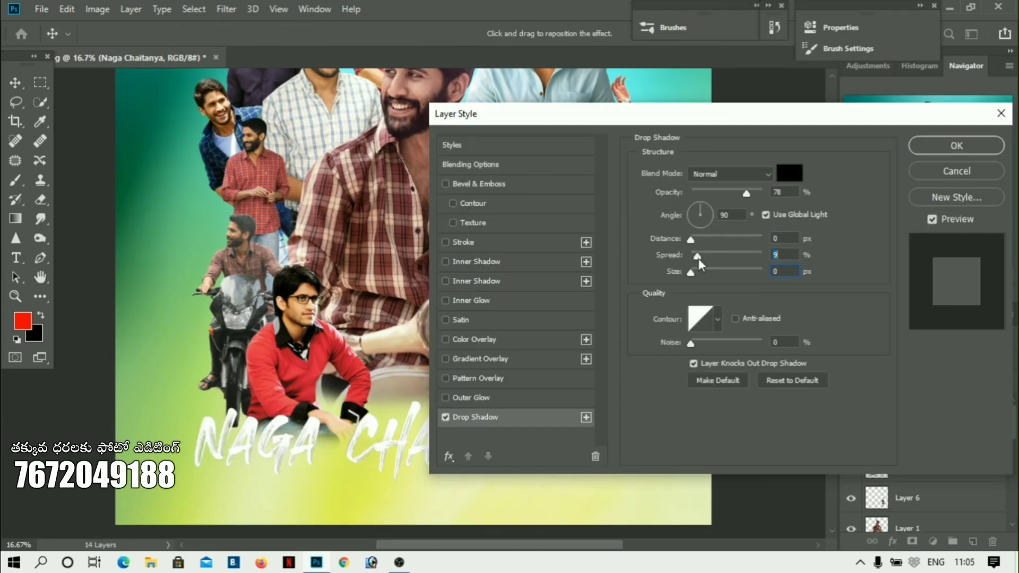
Step: Set Clarity to +4 and Vibrance to +18 for the poster in the Camera Raw filter
{"action": "left_click", "coordinate": [132, 317]}
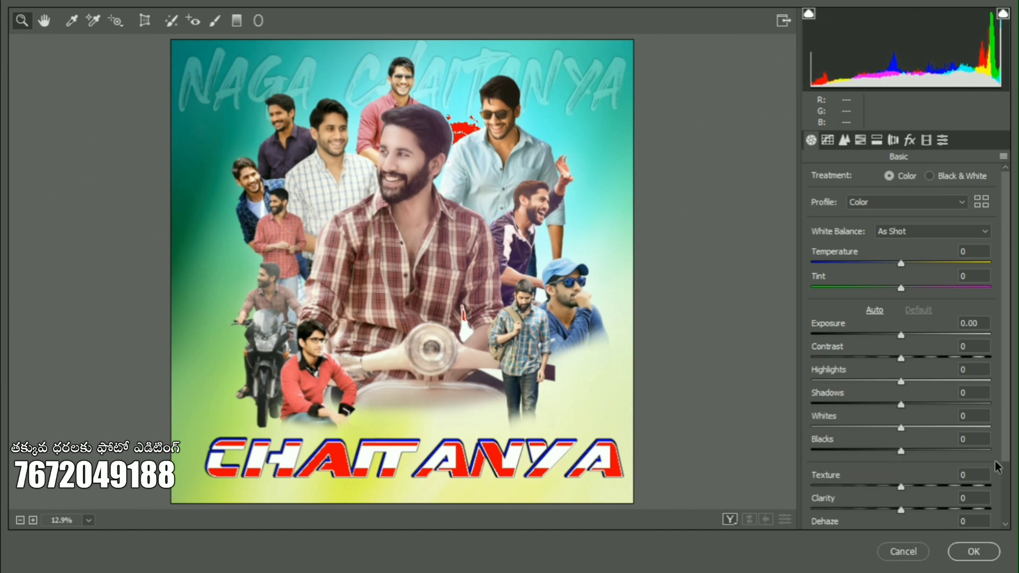
{"action": "scroll", "coordinate": [941, 491], "scroll_direction": "down", "scroll_amount": 2}
{"action": "left_click", "coordinate": [442, 165]}
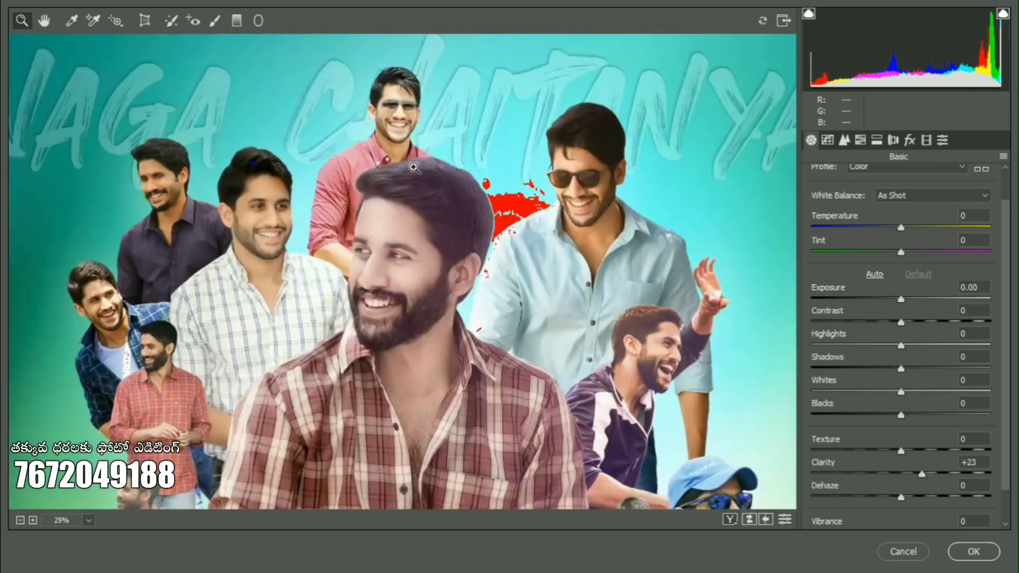
{"action": "left_click_drag", "start_coordinate": [909, 480], "coordinate": [936, 497]}
{"action": "scroll", "coordinate": [929, 483], "scroll_direction": "down", "scroll_amount": 2}
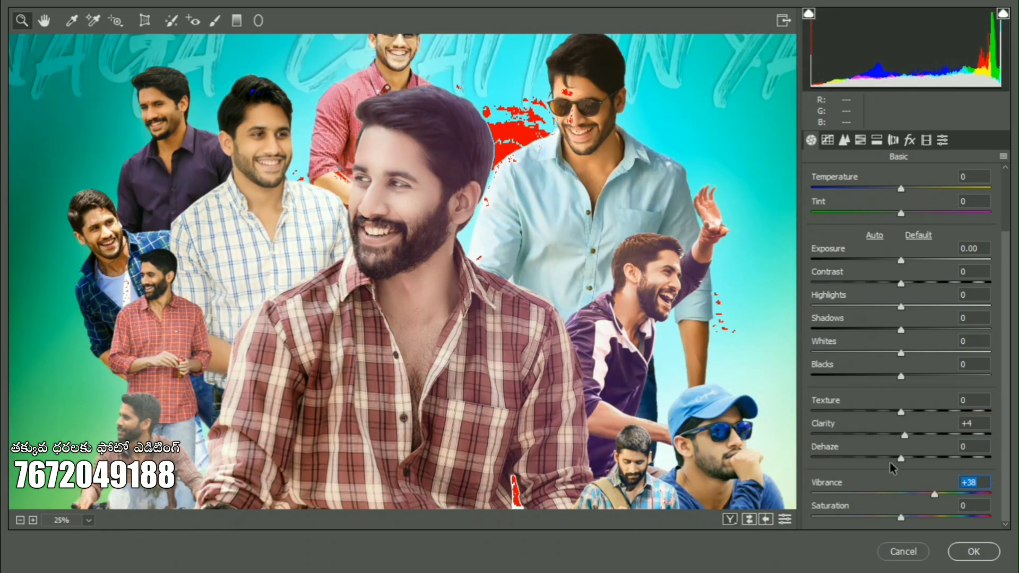
{"action": "key", "text": "ctrl+minus"}
{"action": "left_click", "coordinate": [918, 493]}
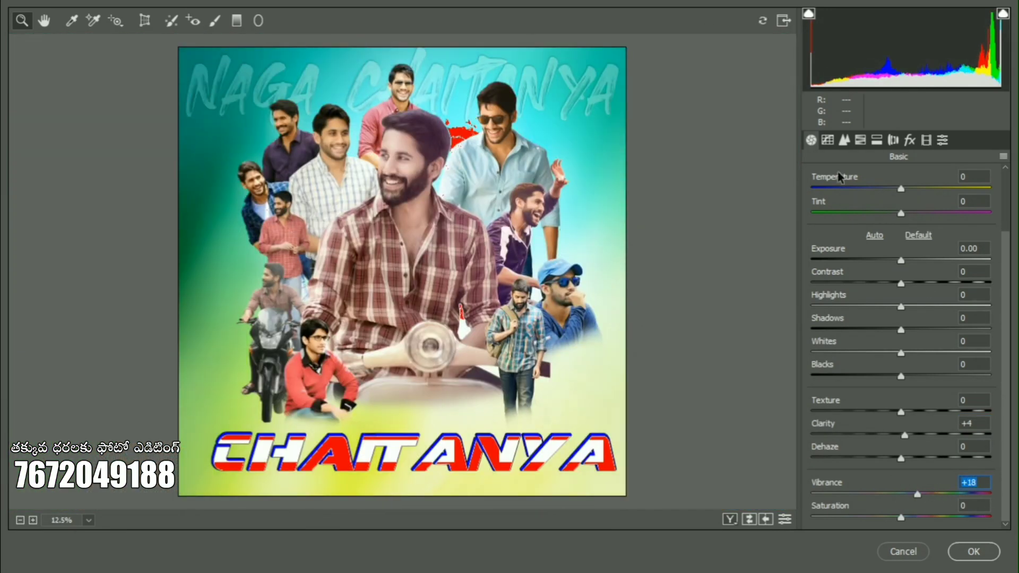
Step: Set the Luminance noise reduction to 100 in the Camera Raw Detail settings and inspect the central man's face
{"action": "left_click", "coordinate": [861, 139]}
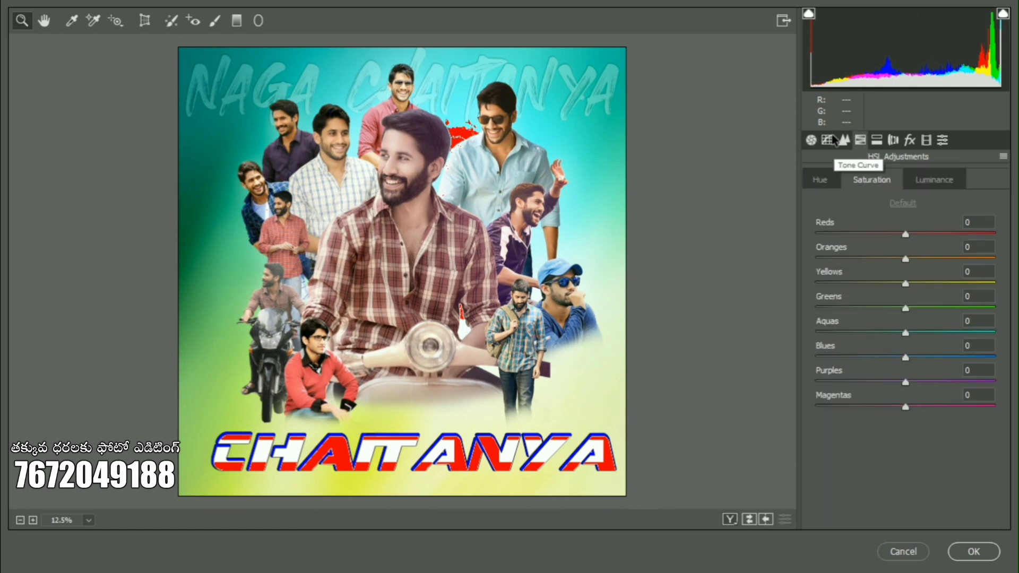
{"action": "left_click", "coordinate": [827, 139]}
{"action": "left_click", "coordinate": [844, 139]}
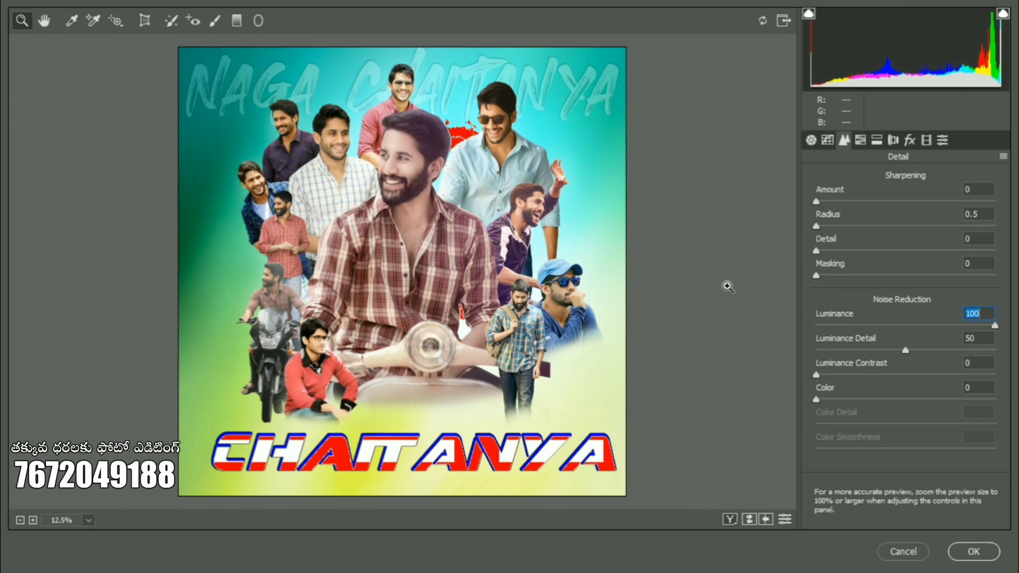
{"action": "left_click", "coordinate": [413, 198]}
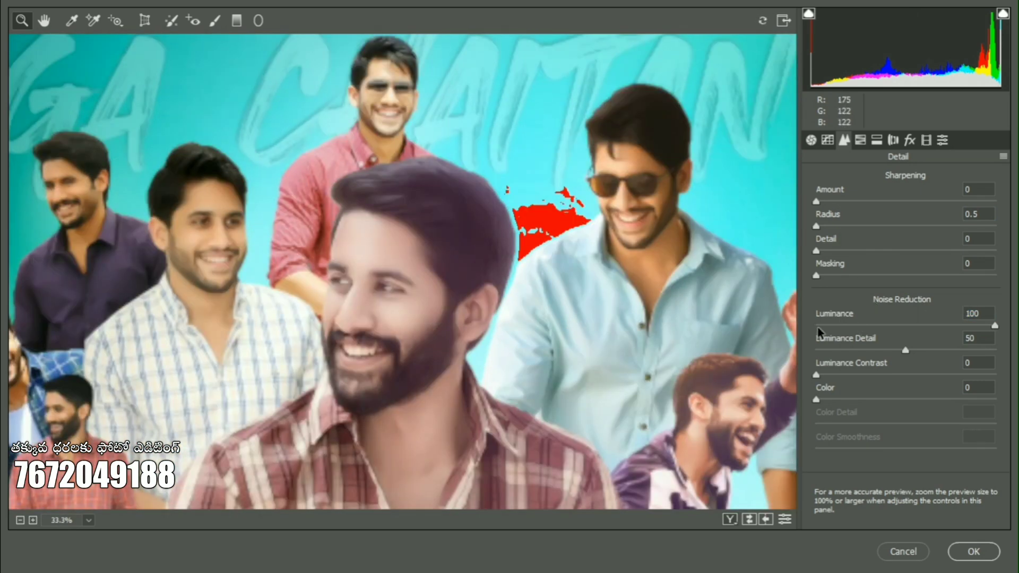
Step: Try a post-crop vignetting amount of -100 on the poster, and reset the amount to 0
{"action": "left_click", "coordinate": [888, 142]}
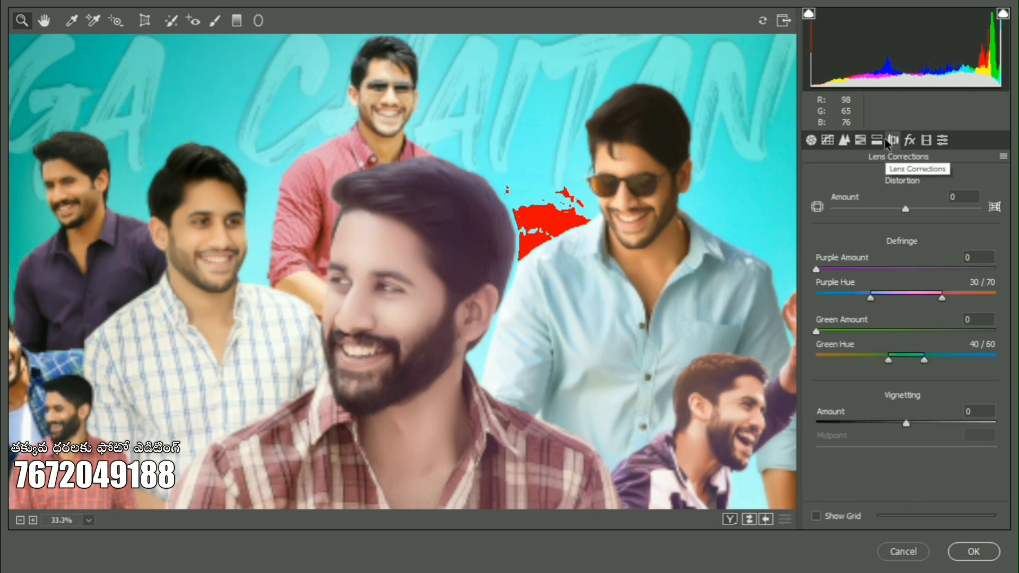
{"action": "left_click", "coordinate": [910, 140]}
{"action": "left_click_drag", "start_coordinate": [846, 332], "coordinate": [817, 334]}
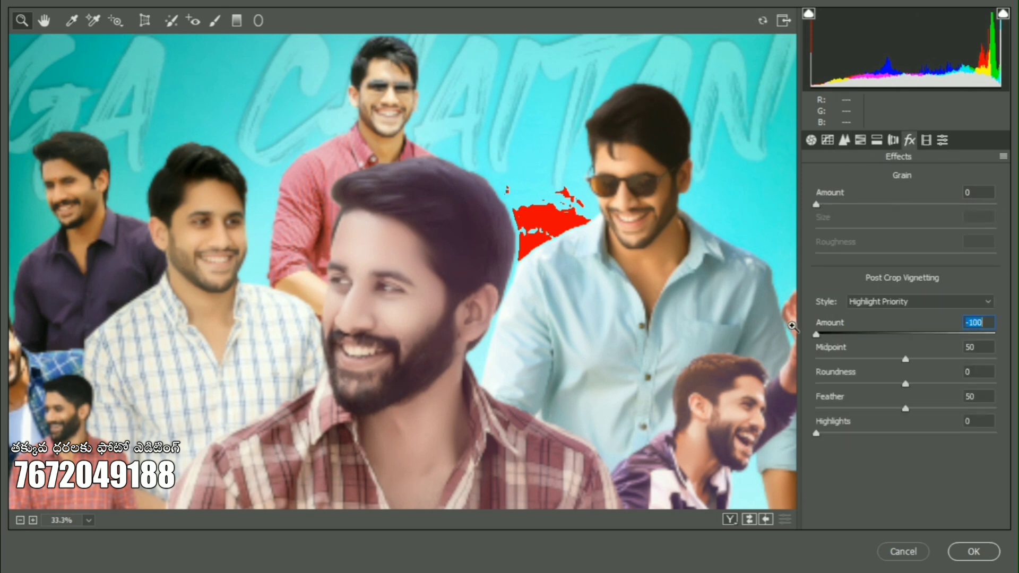
{"action": "key", "text": "ctrl+0"}
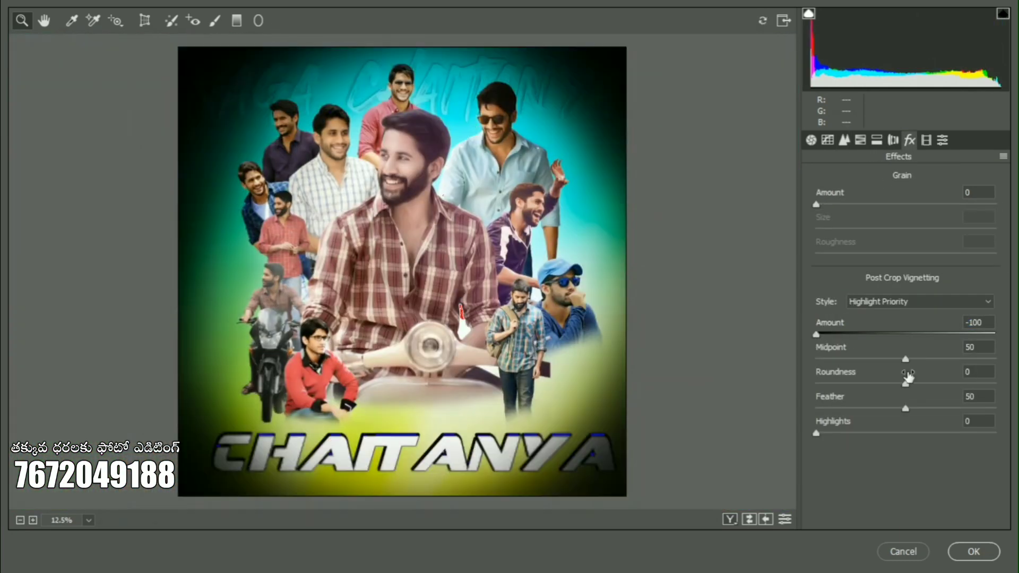
{"action": "left_click", "coordinate": [904, 334]}
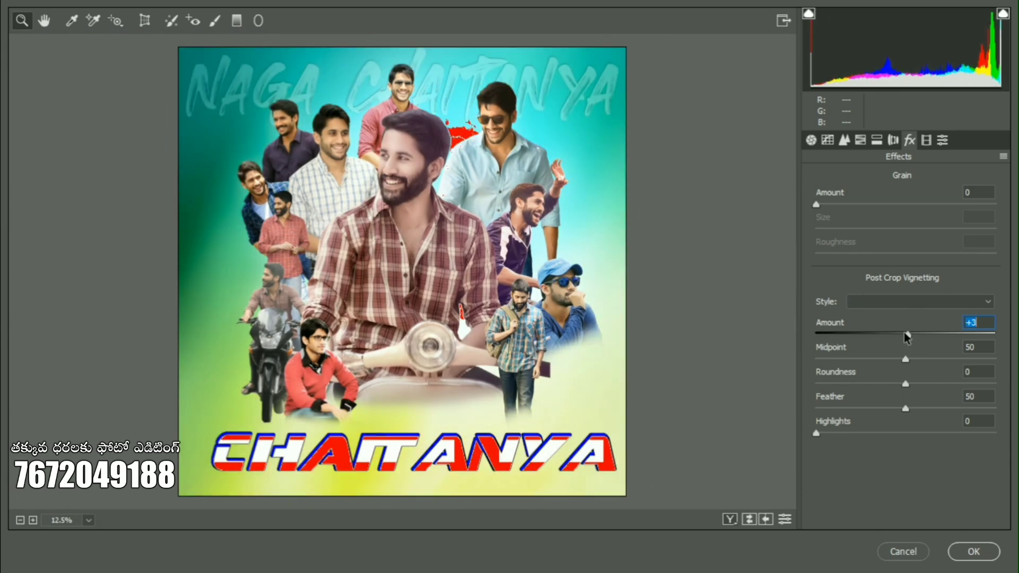
{"action": "left_click_drag", "start_coordinate": [903, 332], "coordinate": [902, 336]}
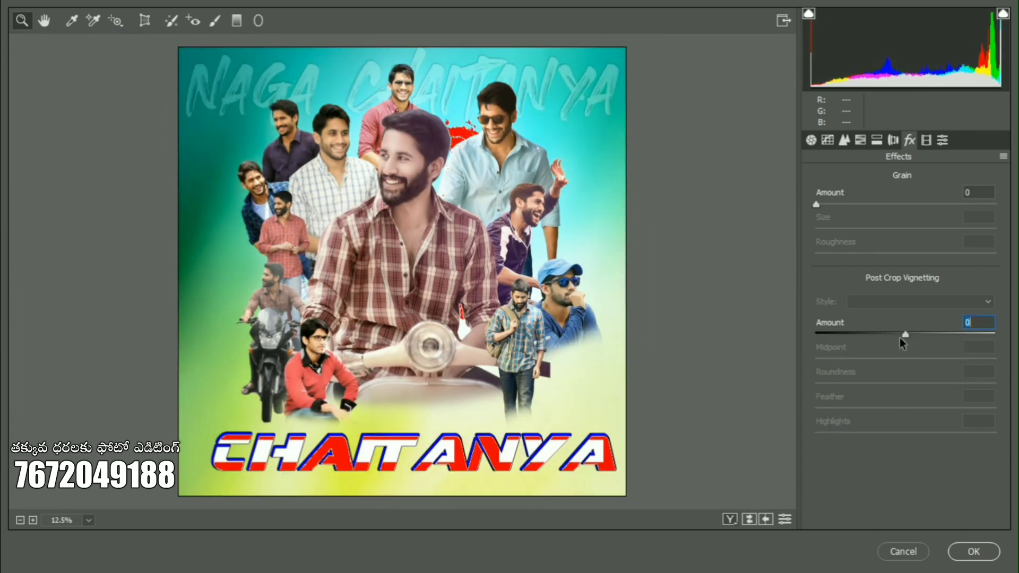
Step: Set the post-crop vignetting to amount -4, midpoint 0, roundness -98 and feather 0
{"action": "left_click_drag", "start_coordinate": [831, 349], "coordinate": [762, 387]}
{"action": "left_click_drag", "start_coordinate": [860, 407], "coordinate": [784, 431]}
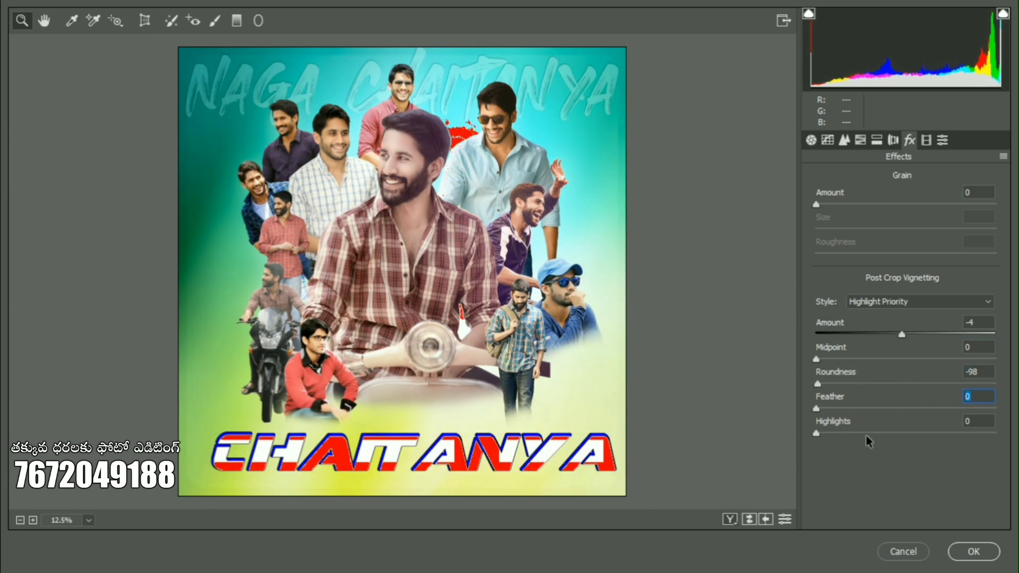
{"action": "key", "text": "Tab"}
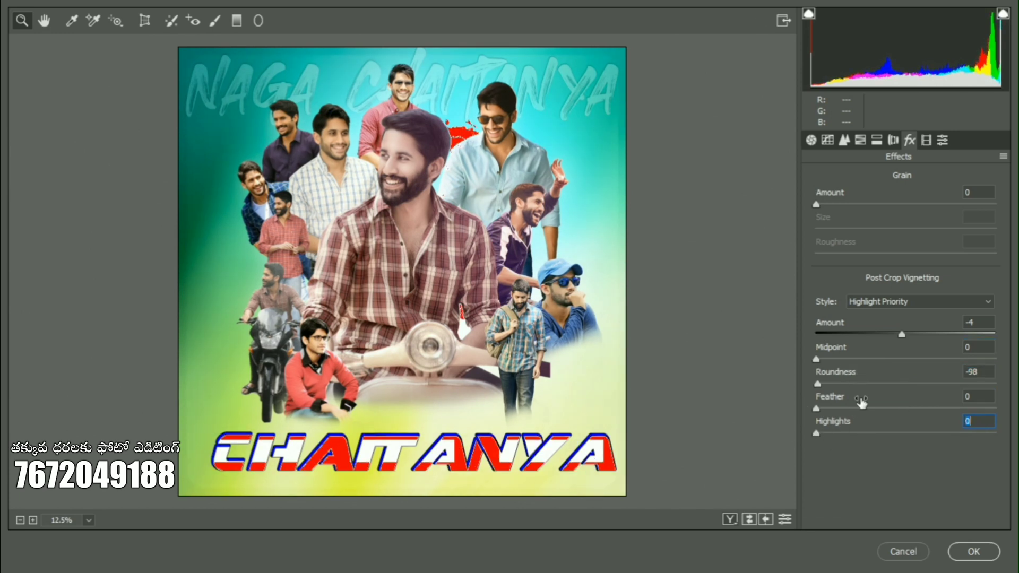
Step: Set the vignette's feather to 50 and roundness to 0, raise its midpoint, and apply the Camera Raw adjustments
{"action": "left_click", "coordinate": [903, 406]}
{"action": "left_click", "coordinate": [899, 384]}
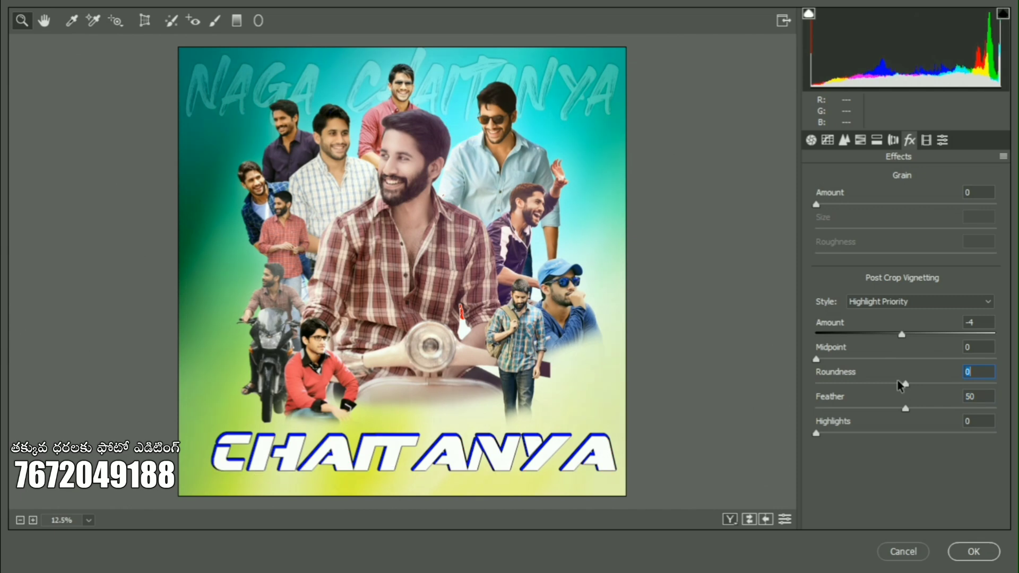
{"action": "left_click", "coordinate": [860, 360]}
{"action": "left_click", "coordinate": [974, 551]}
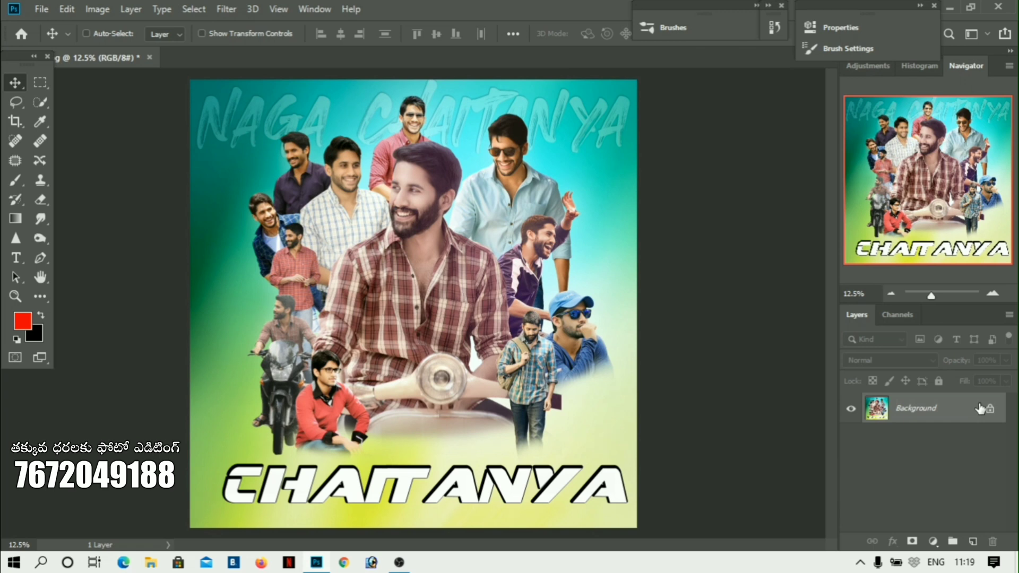
Step: Save the flattened poster as the JPEG cdp12243 in the Videos folder with quality 9 and the Baseline ("Standard") format
{"action": "left_click", "coordinate": [41, 9]}
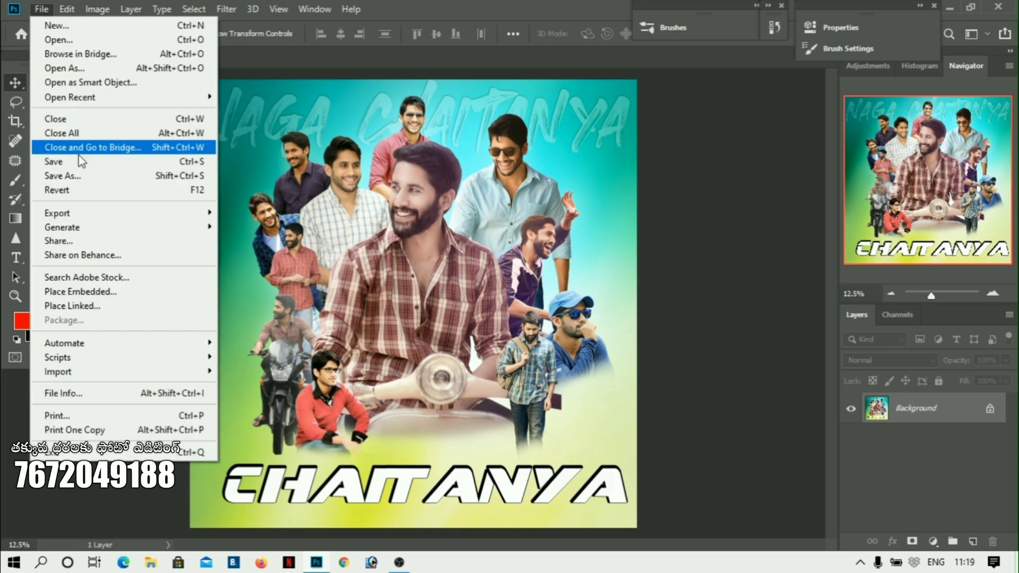
{"action": "left_click", "coordinate": [101, 177]}
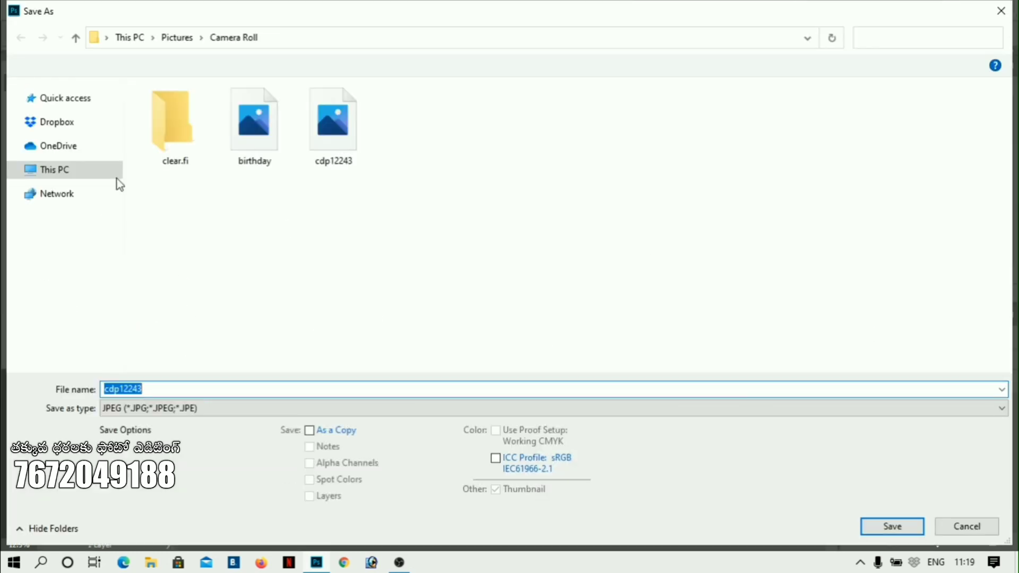
{"action": "left_click", "coordinate": [69, 200]}
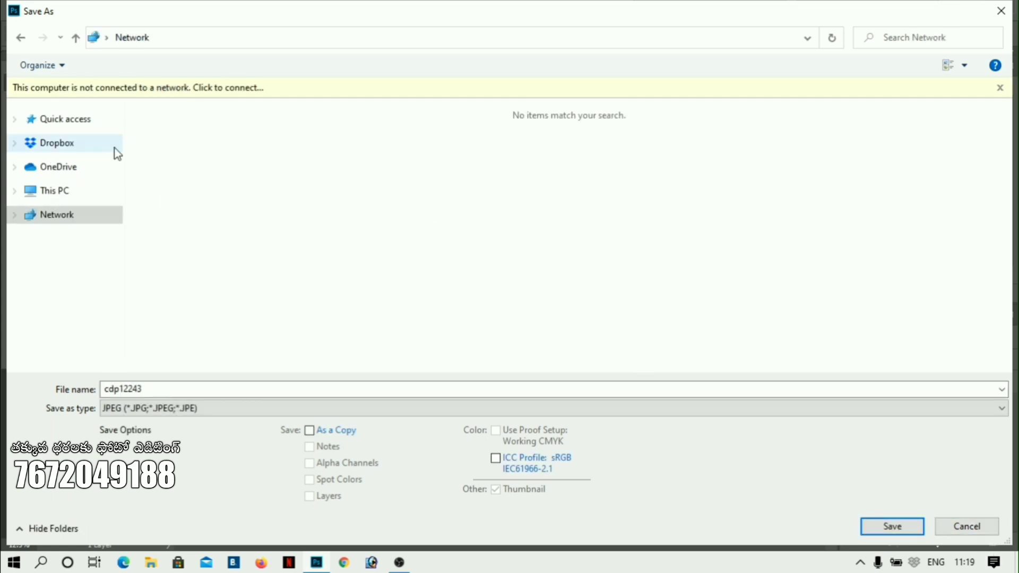
{"action": "left_click", "coordinate": [121, 192]}
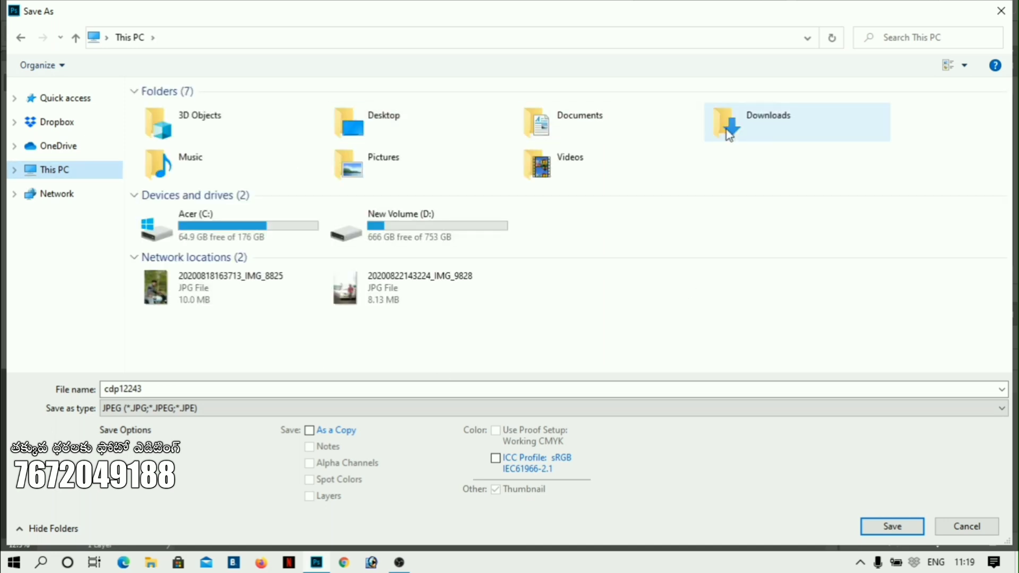
{"action": "double_click", "coordinate": [544, 165]}
{"action": "left_click", "coordinate": [903, 539]}
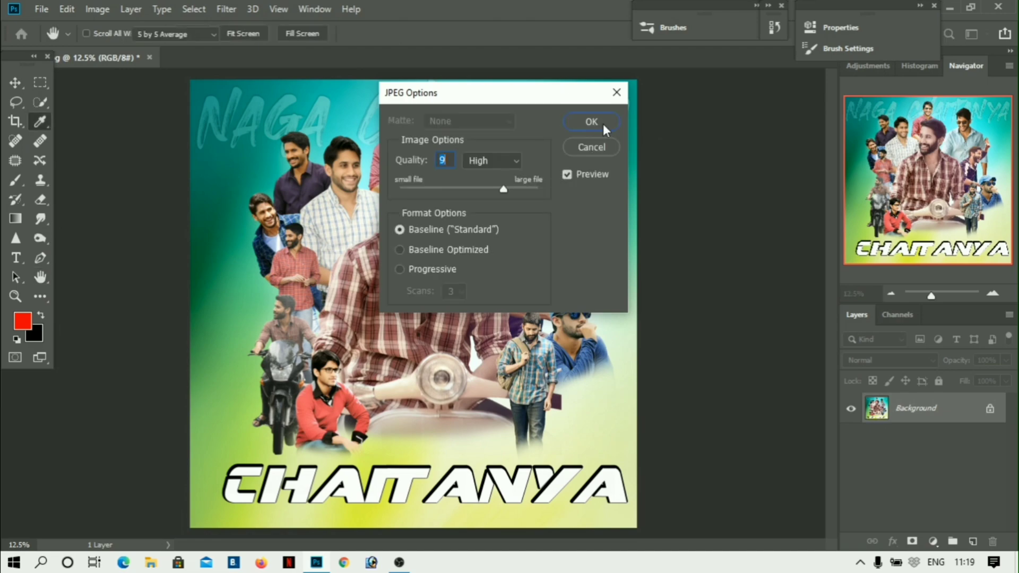
{"action": "left_click", "coordinate": [601, 122]}
Step: Begin opening a file from the Videos folder
{"action": "key", "text": "ctrl+o"}
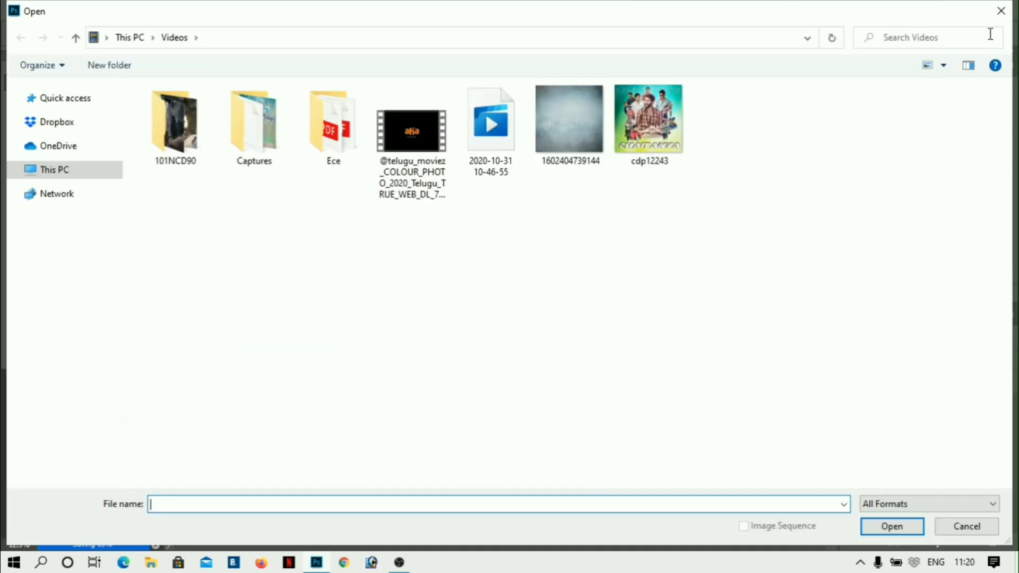